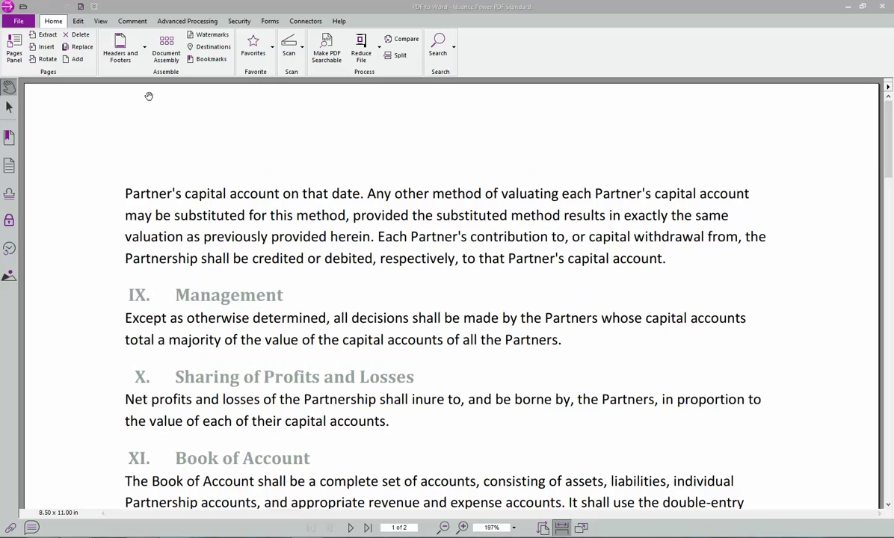
- Move the Partnership Agreement title page to first, then insert the Excel and Word documents after the last page
click(151, 51)
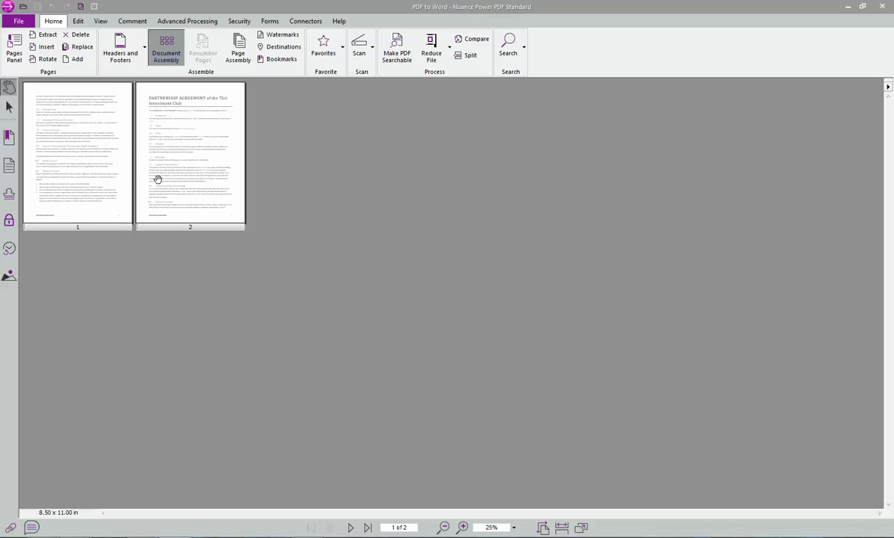
drag(190, 231, 56, 228)
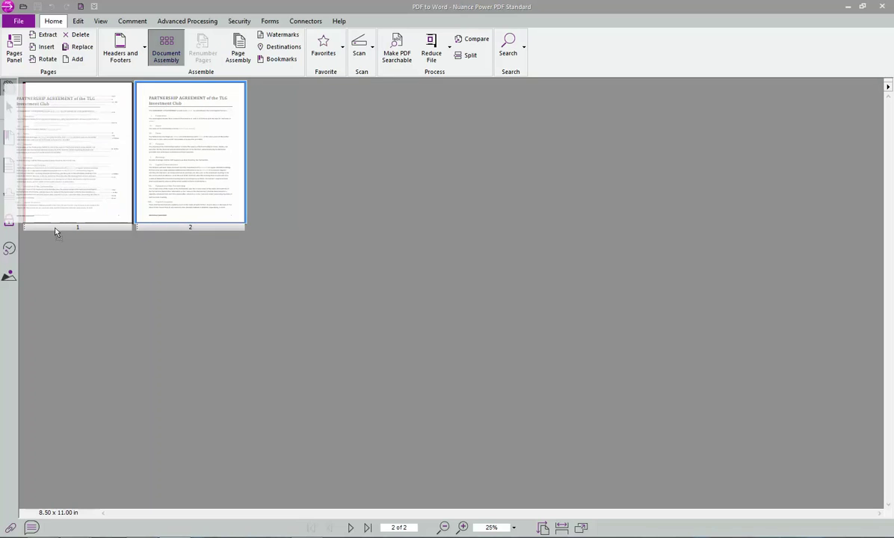
right_click(180, 180)
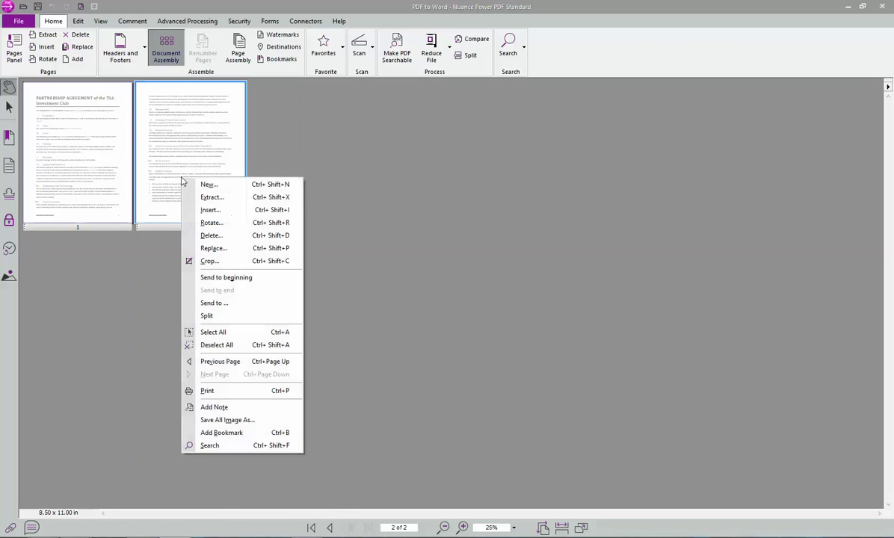
click(210, 210)
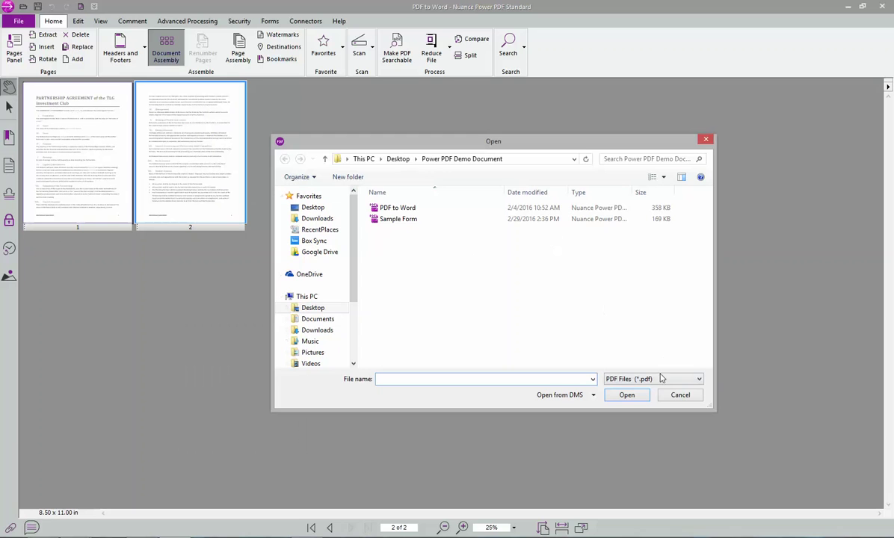
click(661, 379)
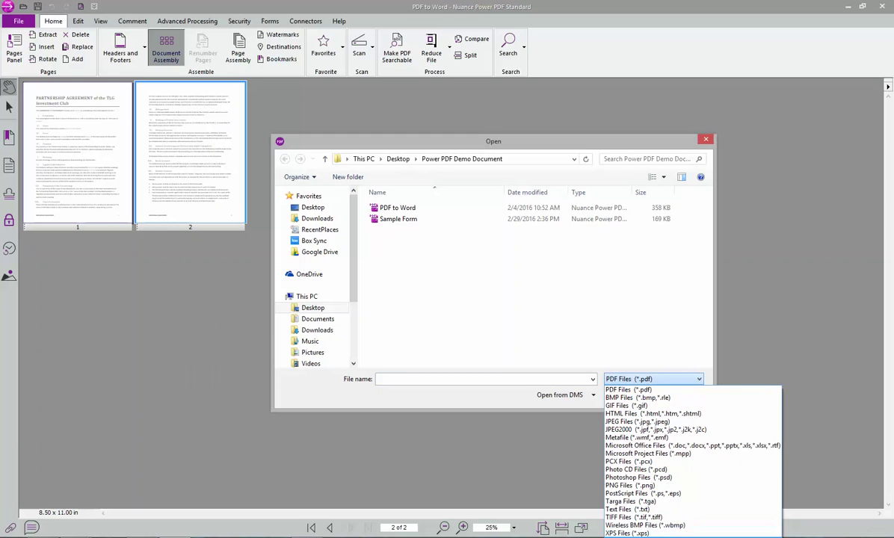
key(Return)
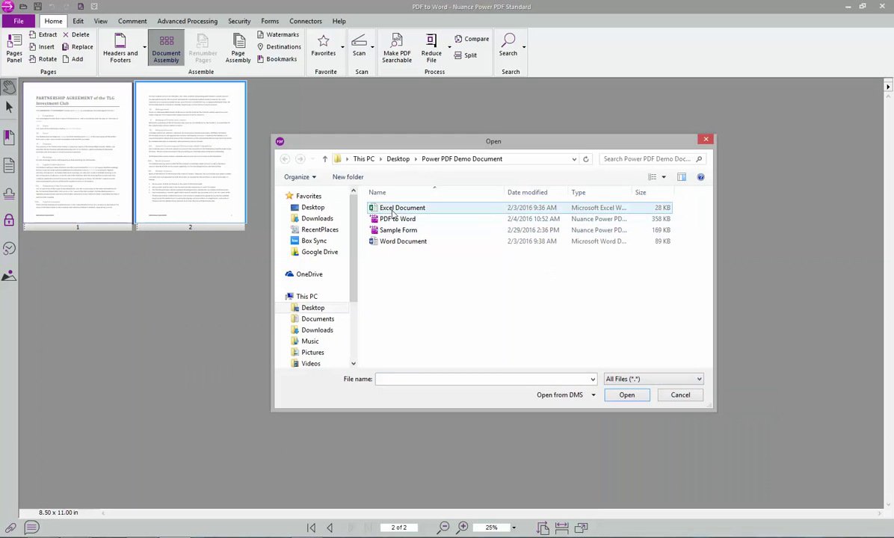
click(400, 207)
ctrl+click(401, 240)
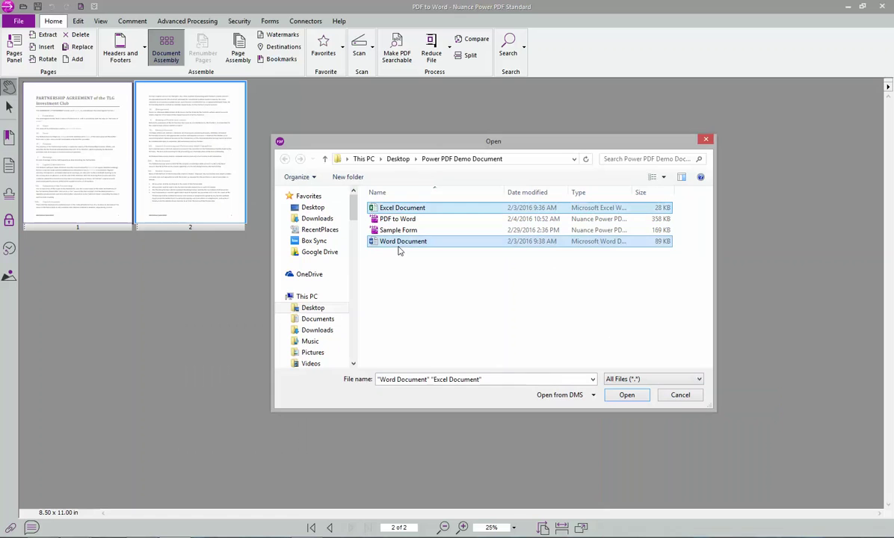
click(627, 395)
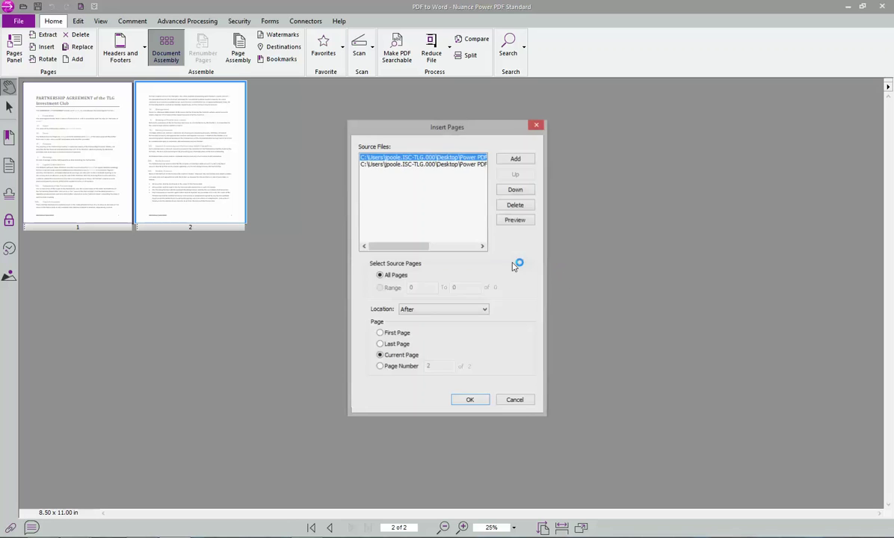
click(460, 245)
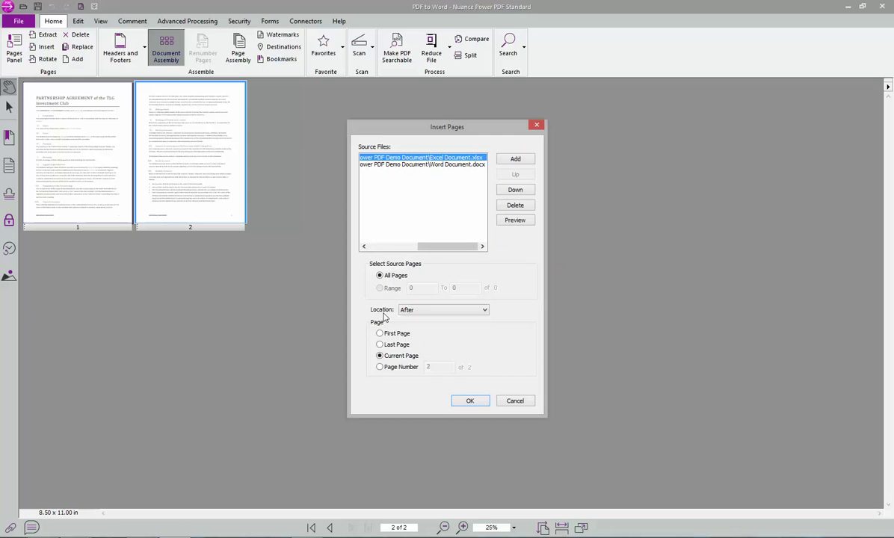
click(380, 344)
click(469, 402)
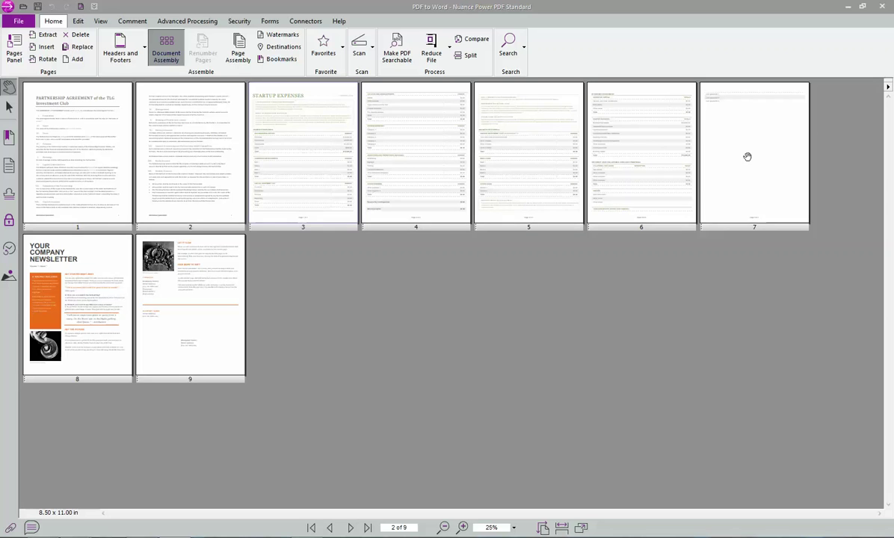
- Delete the nearly blank page 7
click(746, 132)
right_click(743, 129)
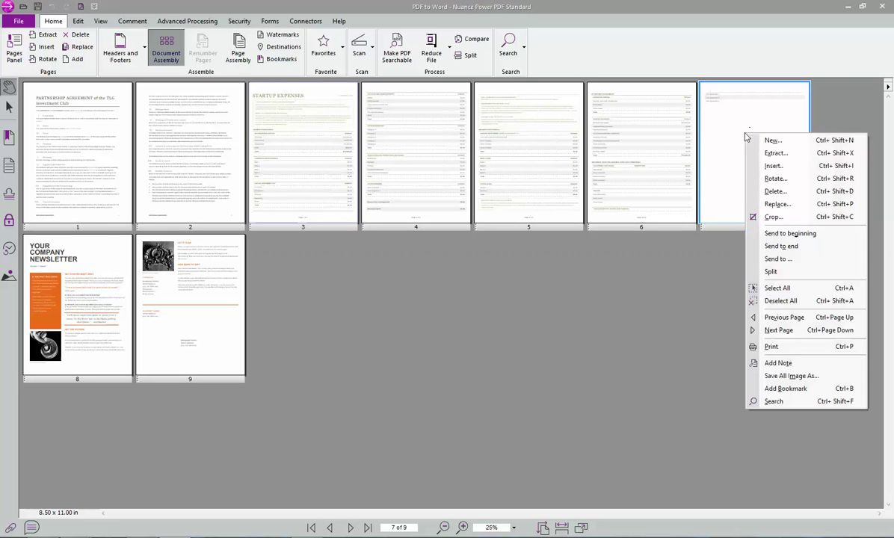
click(774, 192)
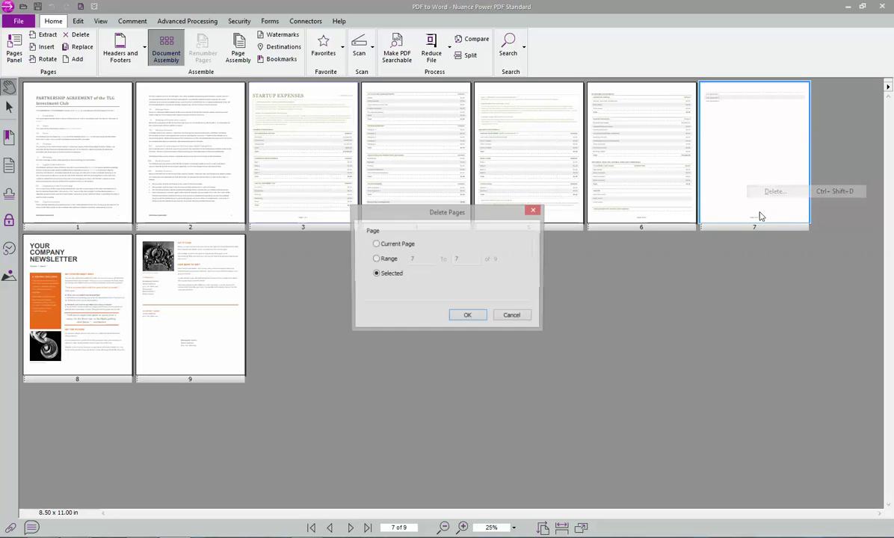
click(468, 315)
click(493, 293)
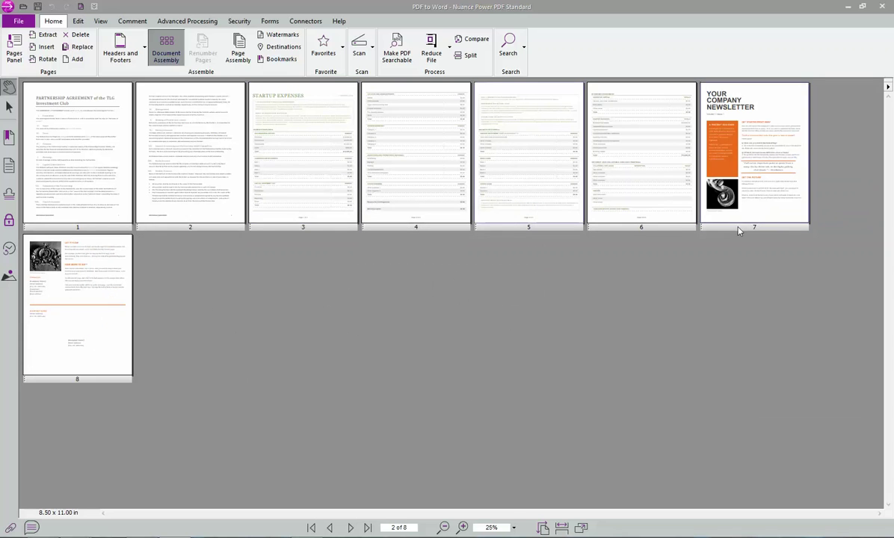
- Move the newsletter's photo page to third place and select the first STARTUP EXPENSES page
drag(59, 360, 195, 232)
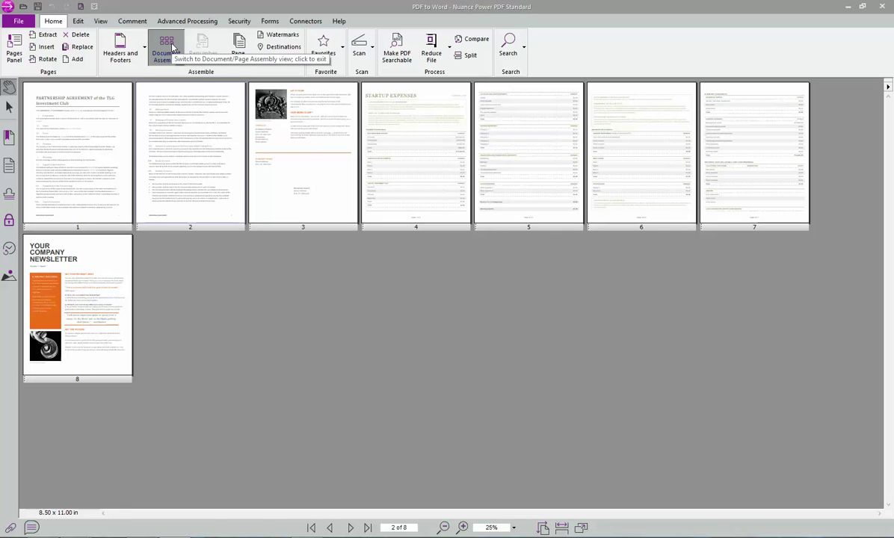
click(173, 49)
click(171, 51)
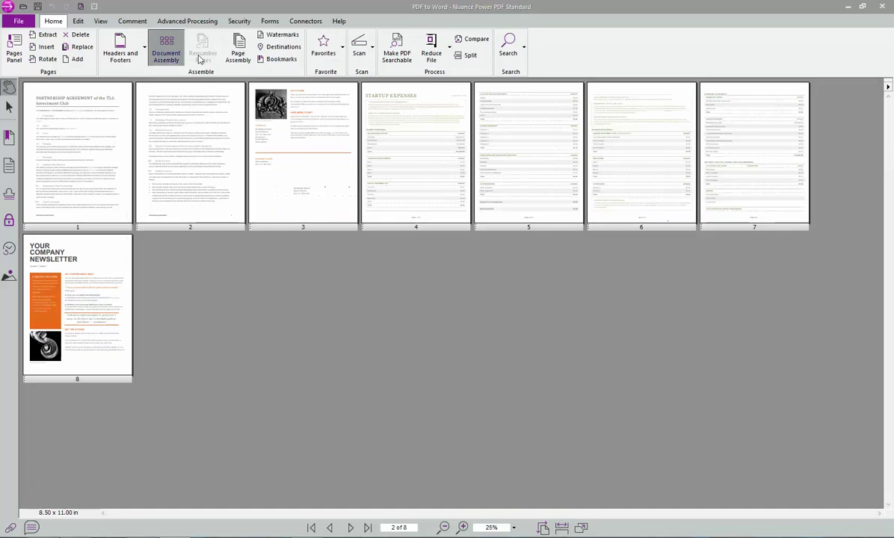
click(393, 171)
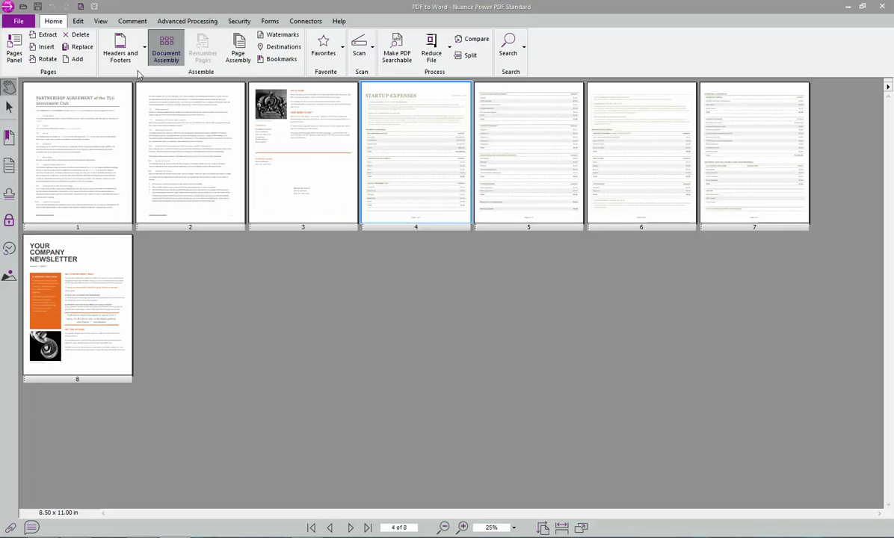
- View page 4, the STARTUP EXPENSES worksheet, at full size and check the Reduce File options
click(166, 49)
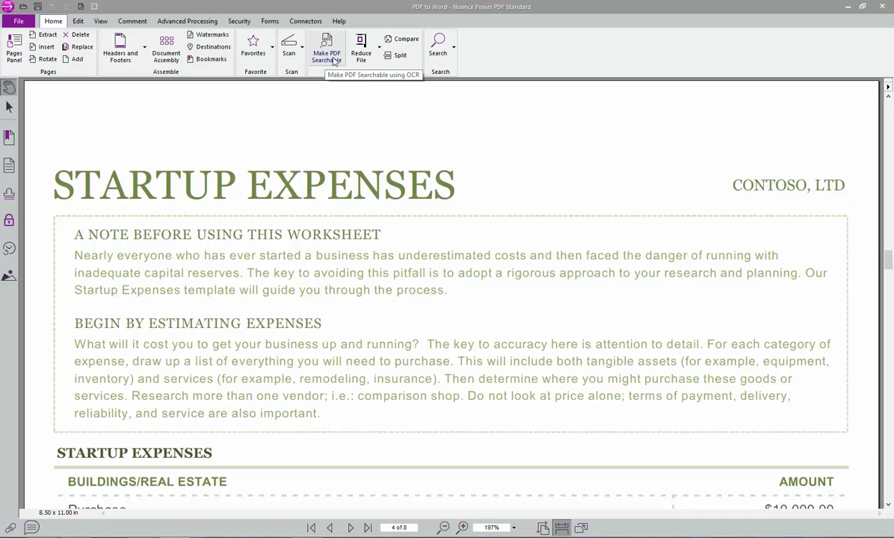
click(374, 55)
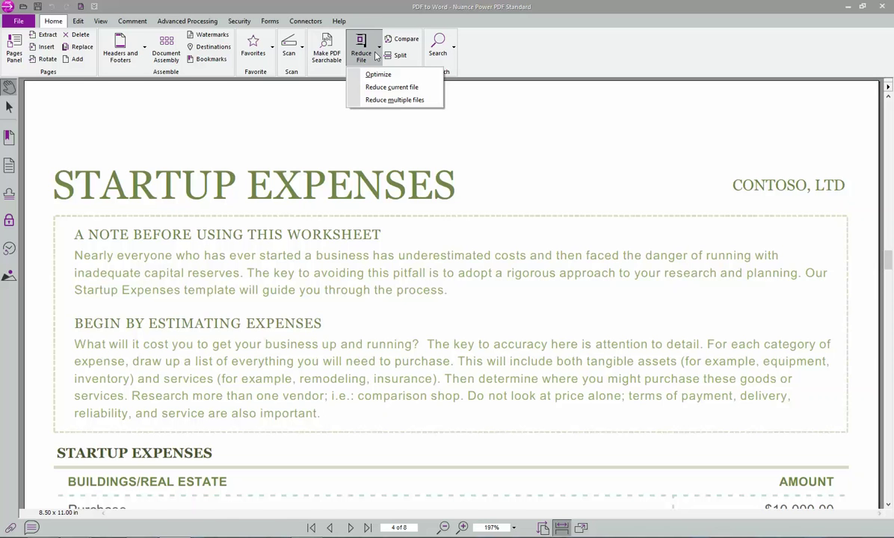
click(376, 56)
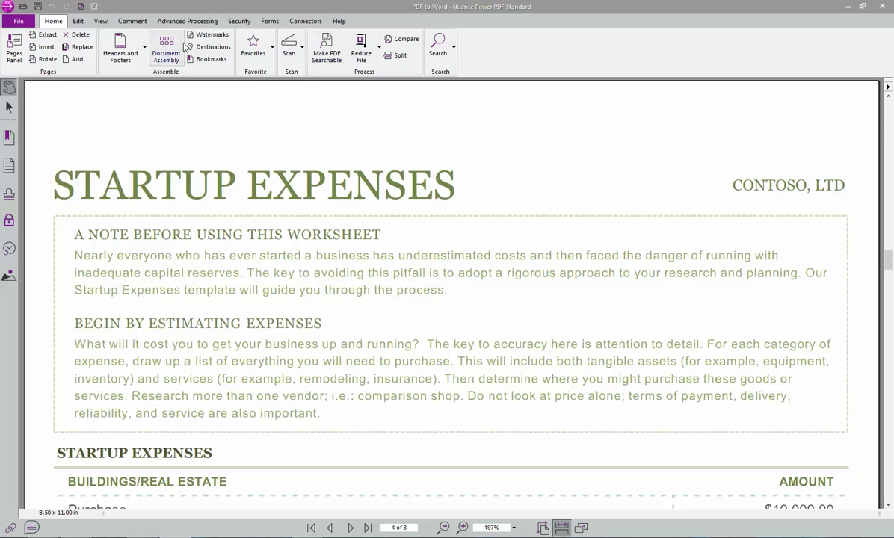
- Add the typewriter text 'test' beside the STARTUP EXPENSES title
click(78, 22)
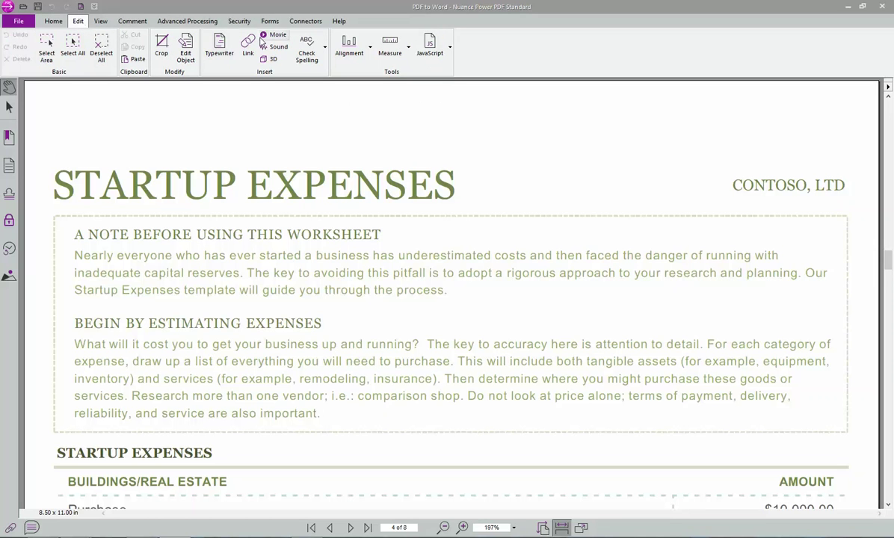
click(219, 47)
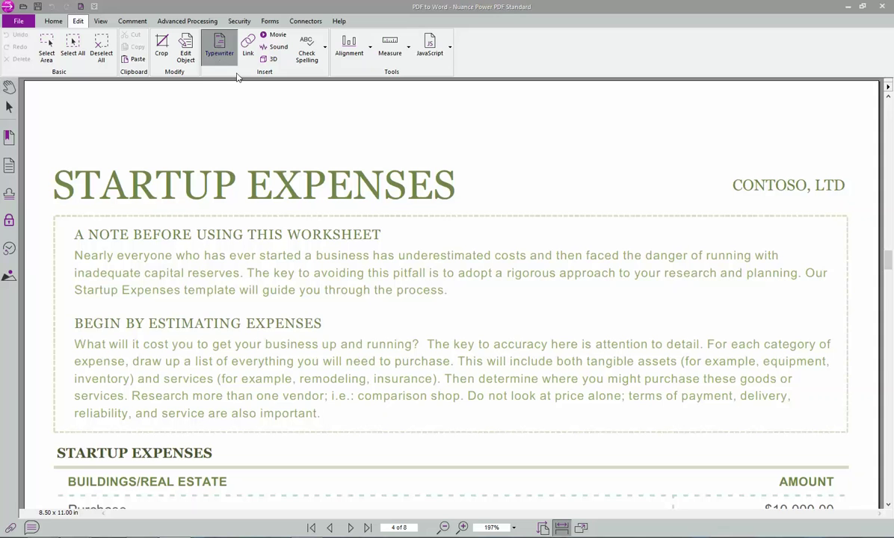
click(489, 182)
text(test)
- Switch to Edit Object and select the Purchase text
click(185, 47)
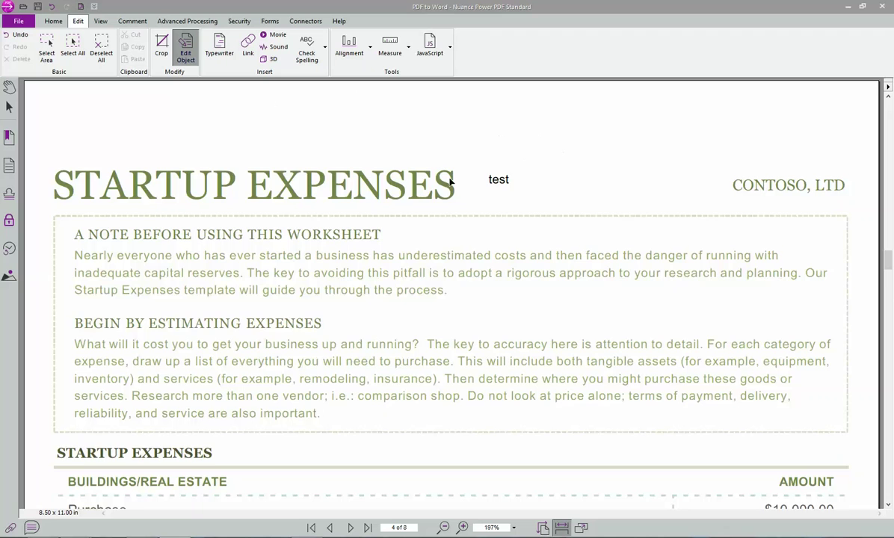
scroll(180, 203, down, 3)
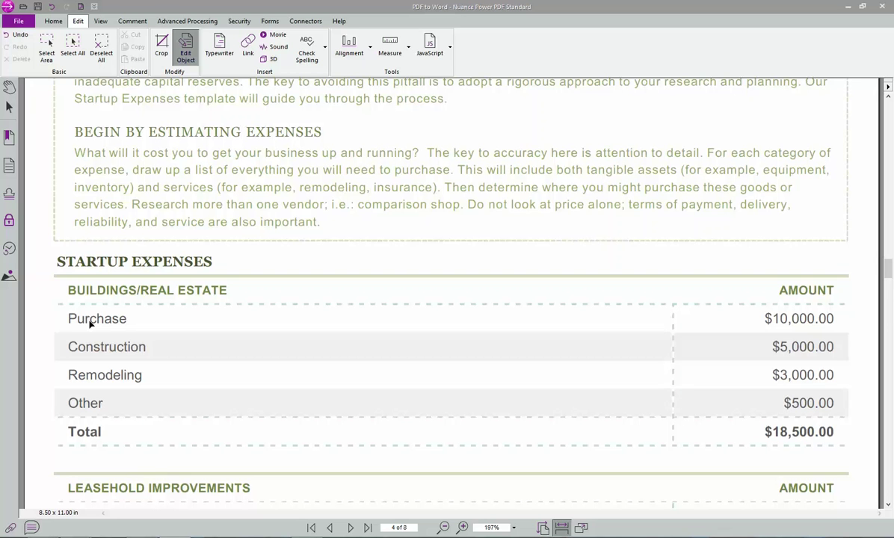
click(89, 322)
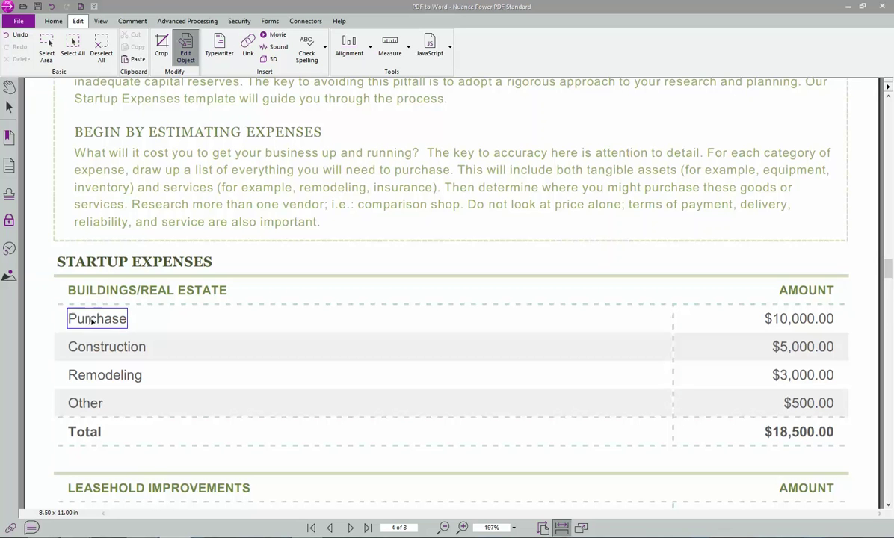
- Edit the Purchase text, accepting the font substitution warning, and leave it unchanged
double_click(90, 324)
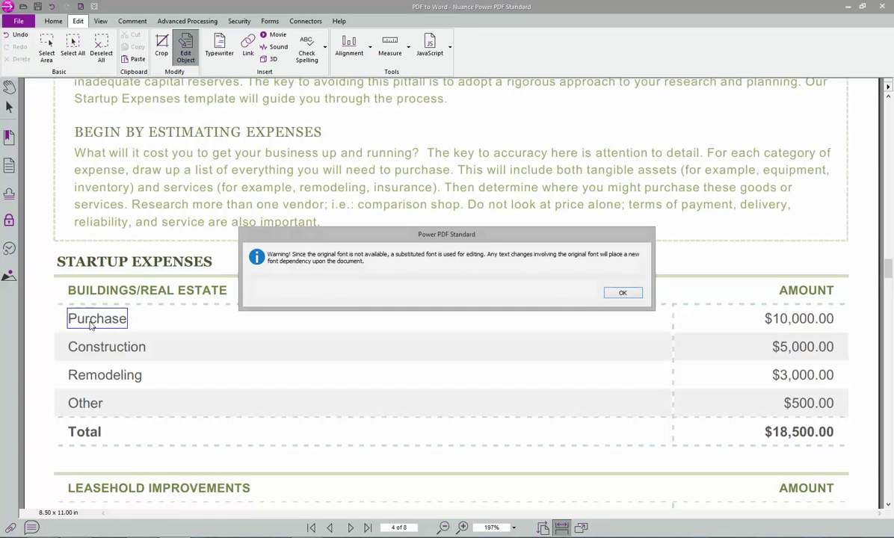
click(624, 294)
text(h)
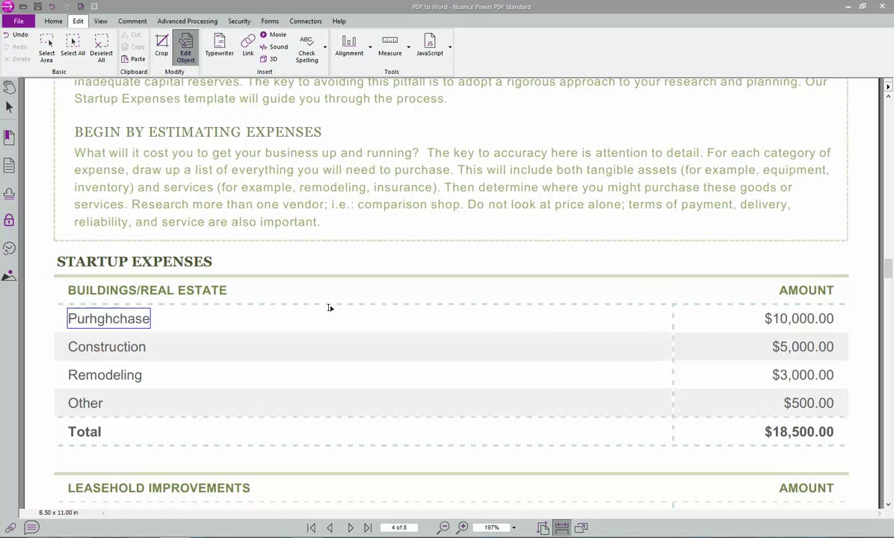
key(BackSpace)
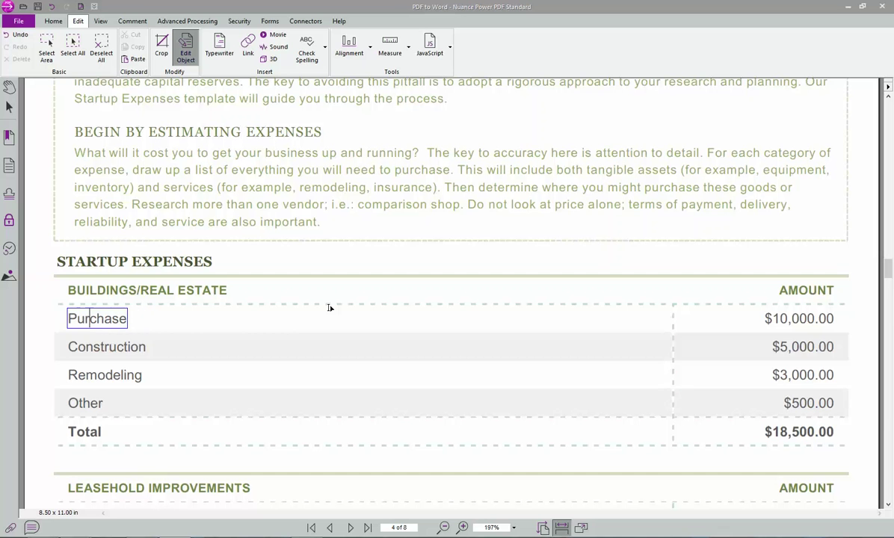
- Delete the rule under STARTUP EXPENSES and the dashed rule under BUILDINGS/REAL ESTATE
click(124, 275)
key(Delete)
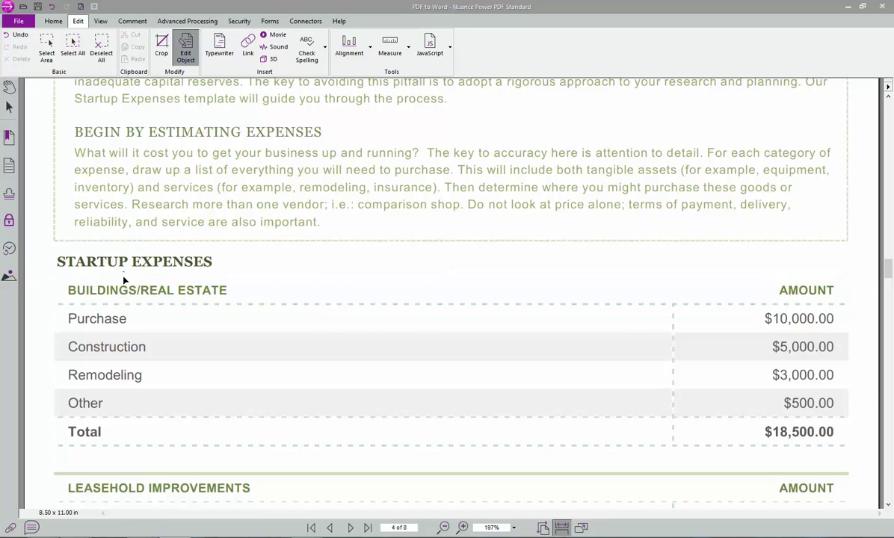
click(136, 304)
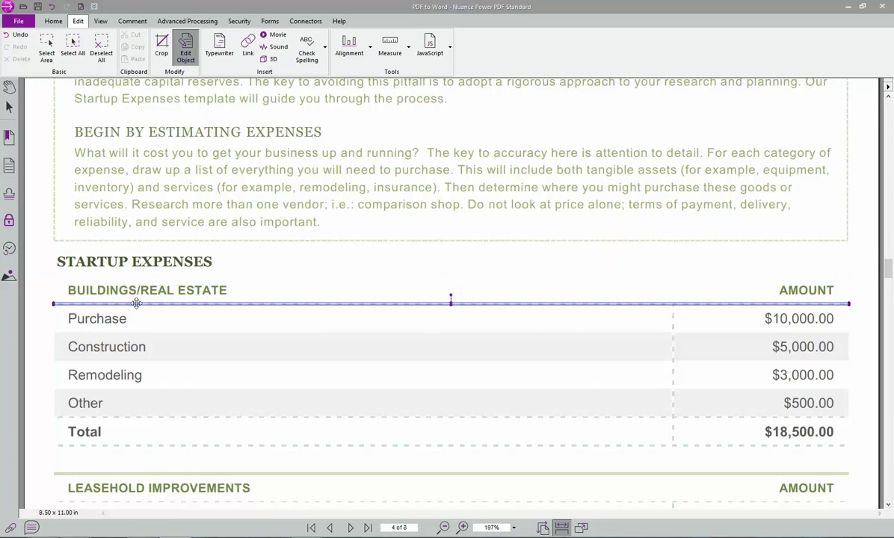
key(Delete)
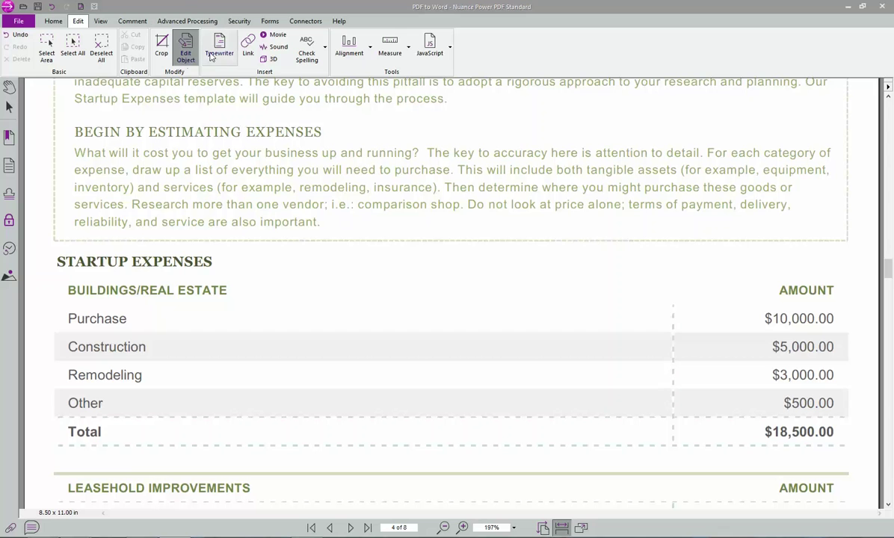
click(100, 21)
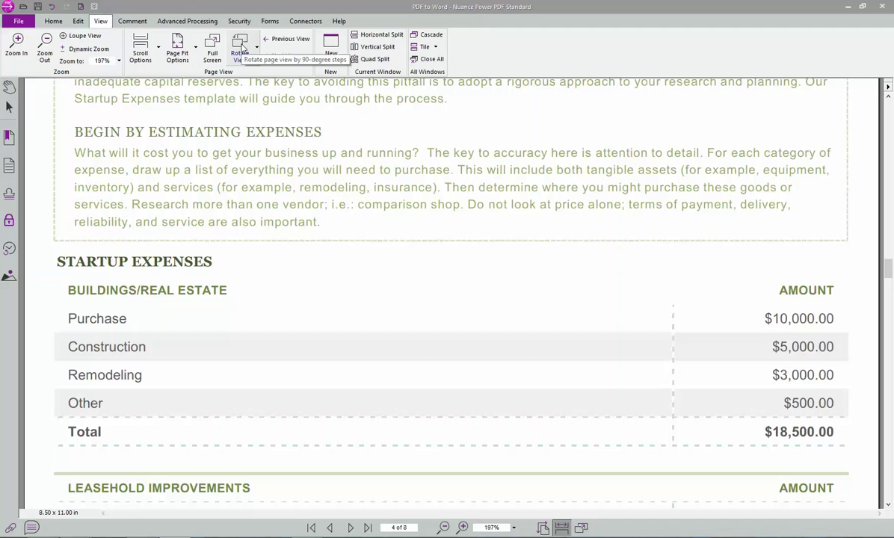
- Draw a text box comment reading 'test here' over the Remodeling row label
click(135, 24)
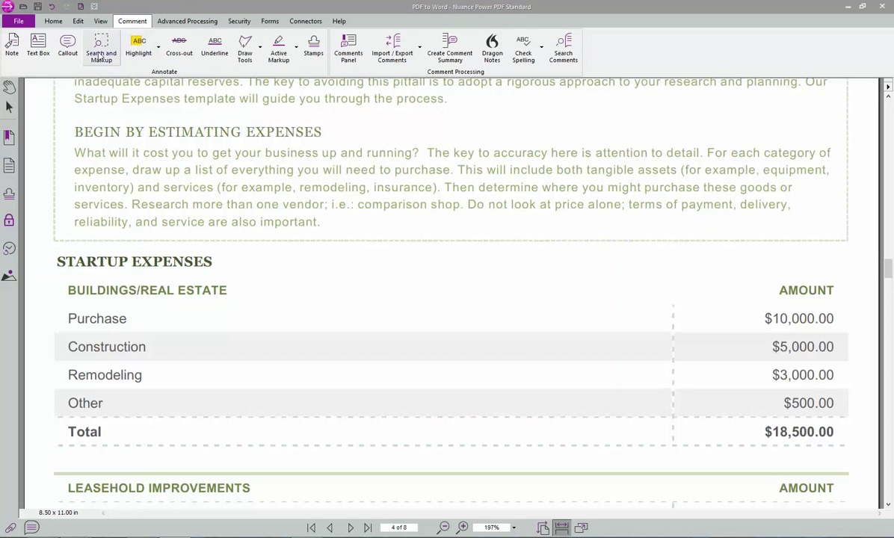
click(36, 46)
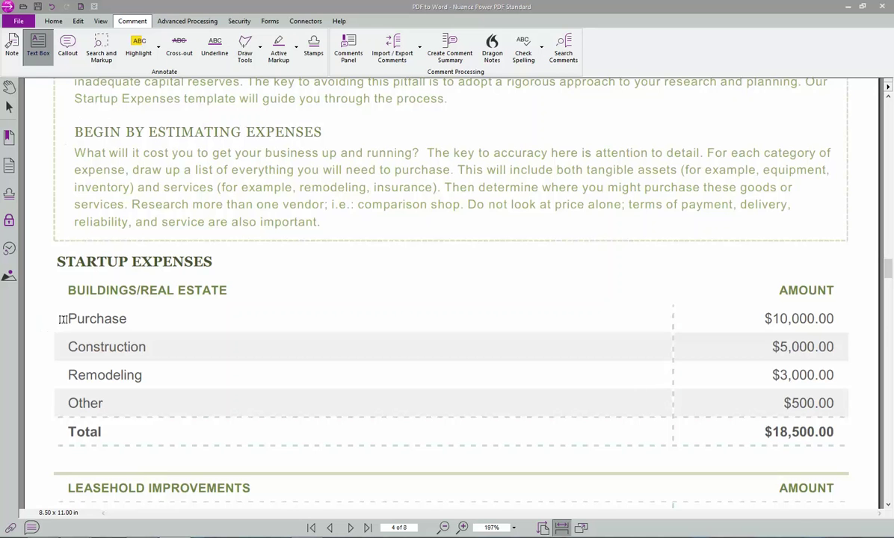
scroll(59, 298, down, 2)
drag(60, 299, 159, 322)
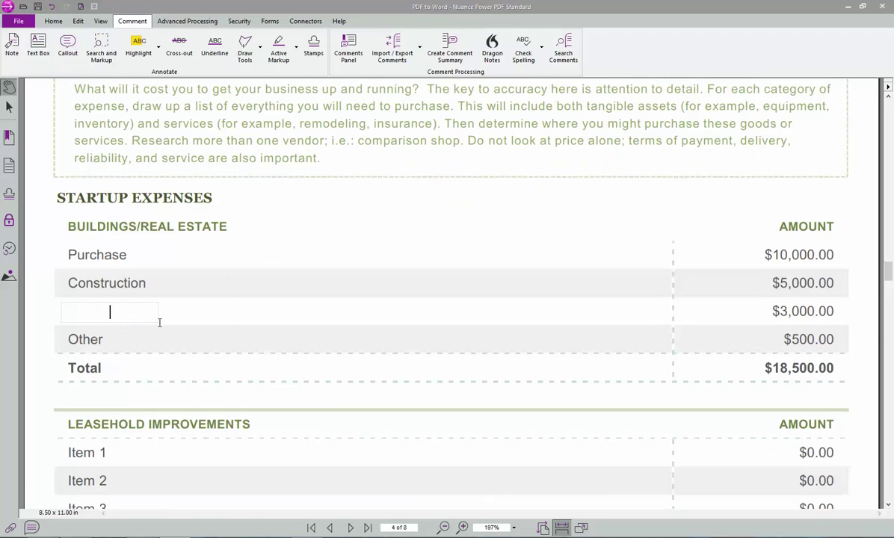
text(test here)
double_click(124, 313)
click(123, 312)
right_click(86, 314)
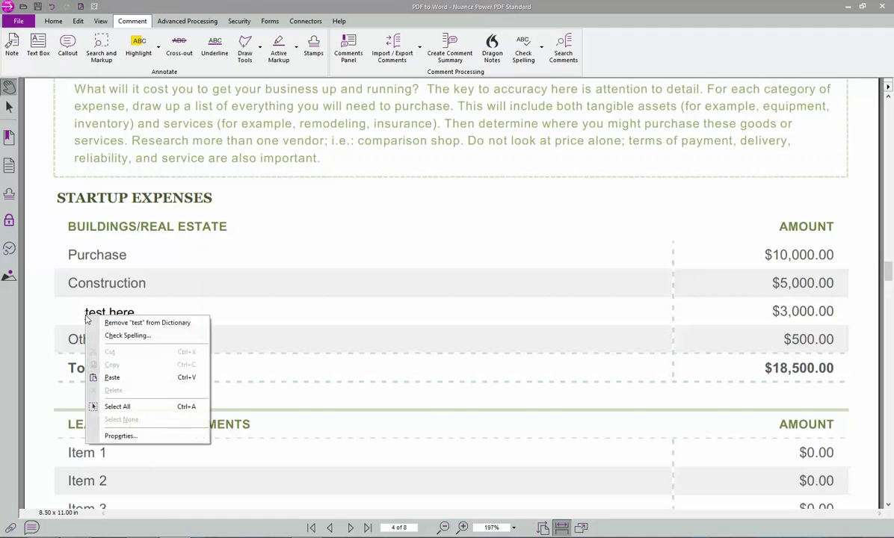
click(110, 307)
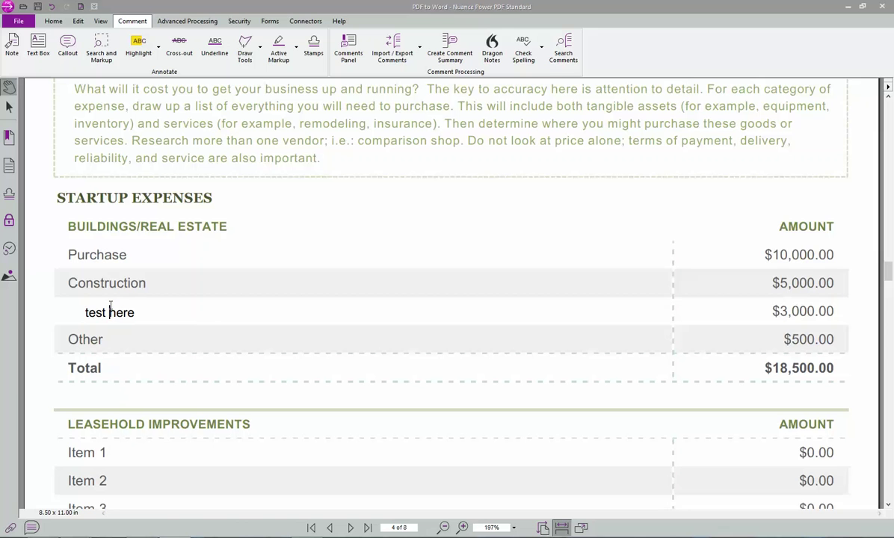
- Highlight the $18,500.00 total in yellow with an area highlight
click(147, 53)
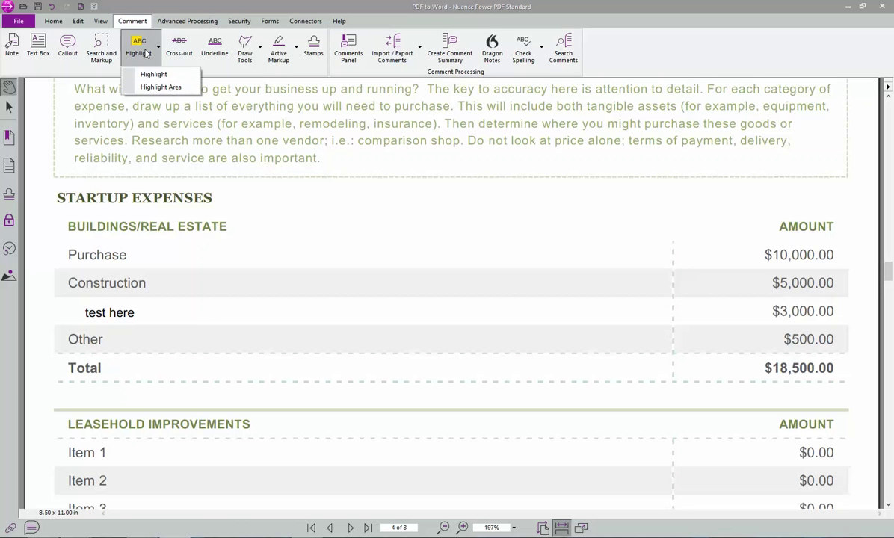
click(150, 76)
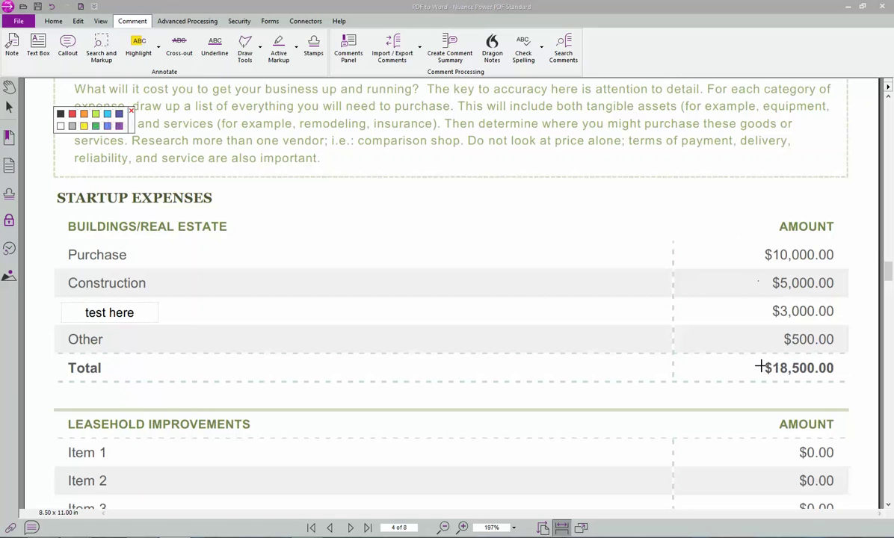
drag(762, 360, 841, 375)
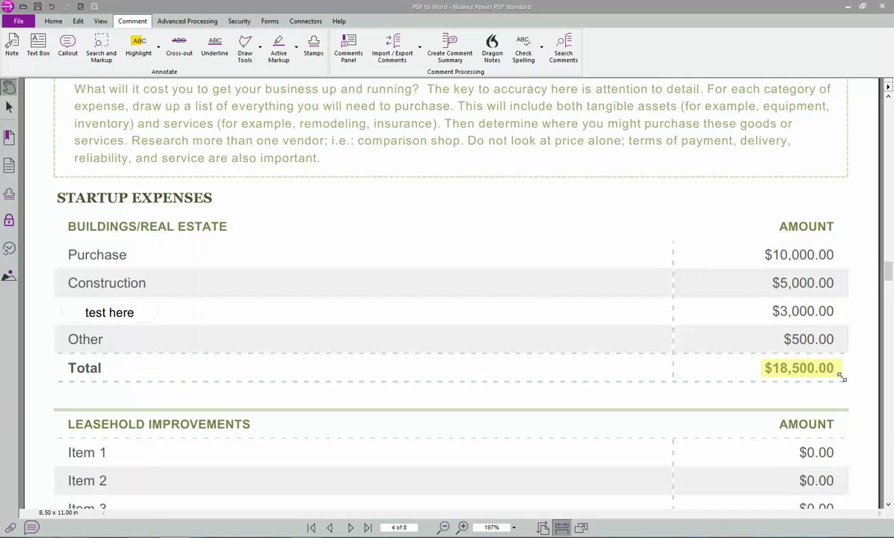
- Draw a red arrow pointing at the $10,000.00 amount
click(245, 51)
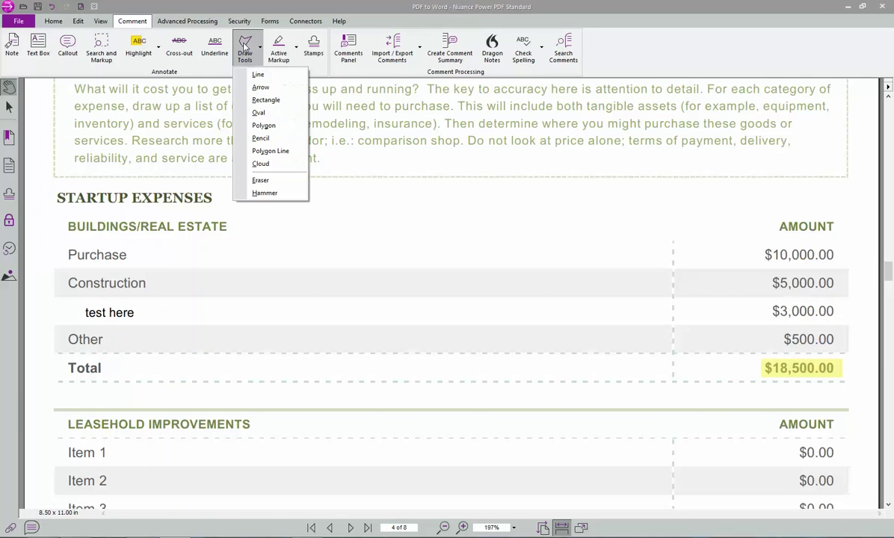
click(269, 92)
drag(754, 251, 704, 223)
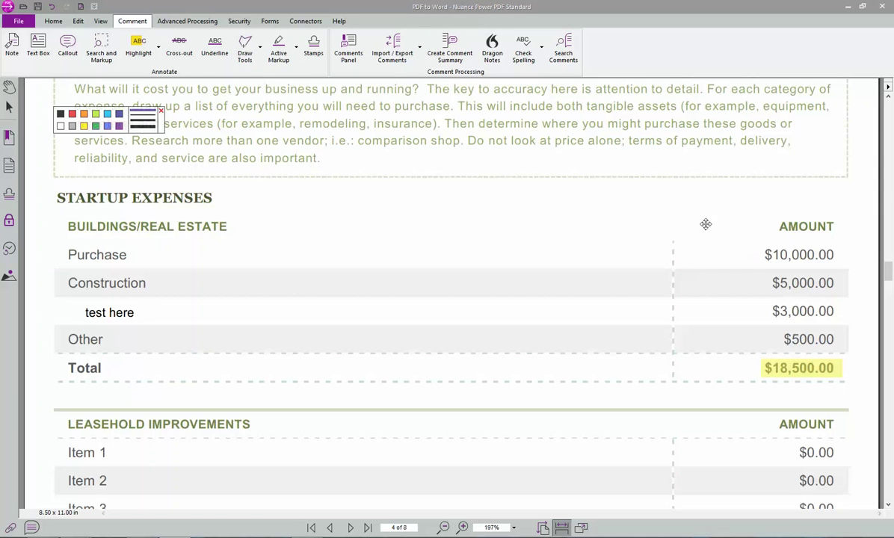
- Draw a rectangle over Item 1's $0.00 amount
click(244, 51)
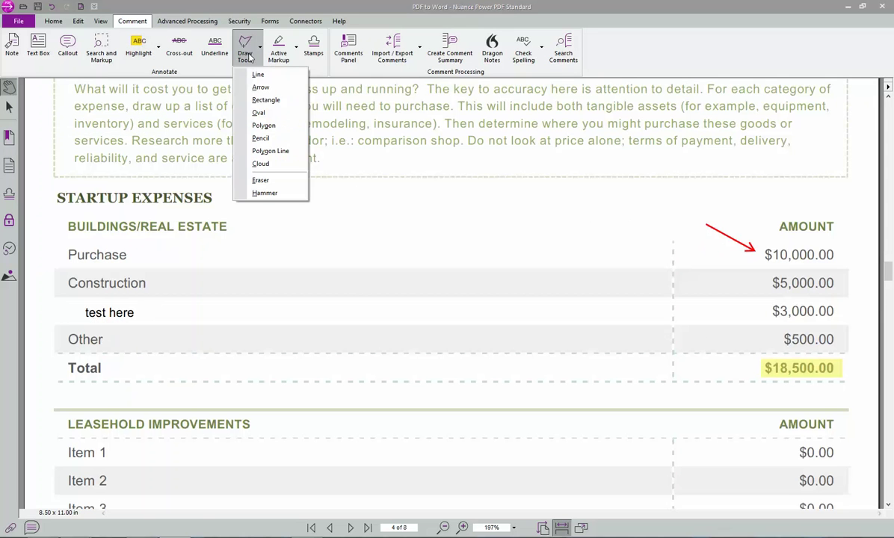
click(265, 100)
scroll(637, 196, down, 3)
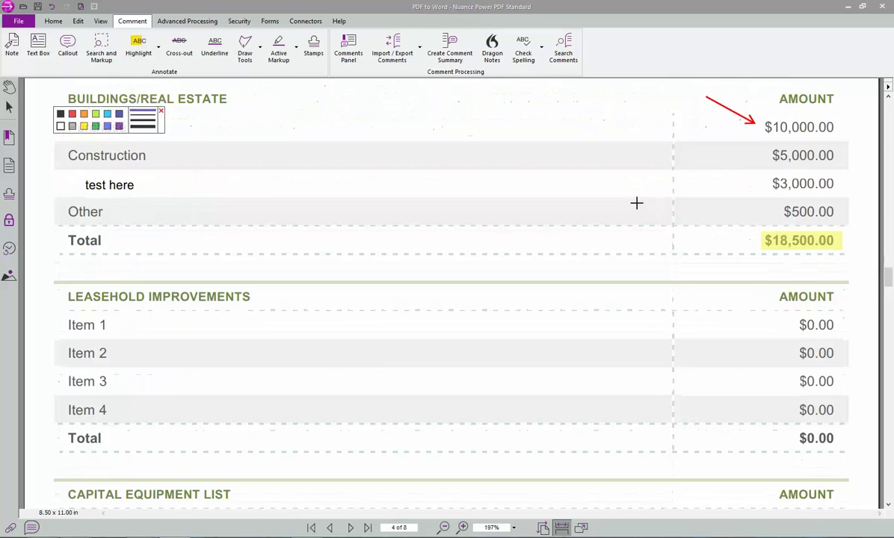
drag(783, 311, 843, 334)
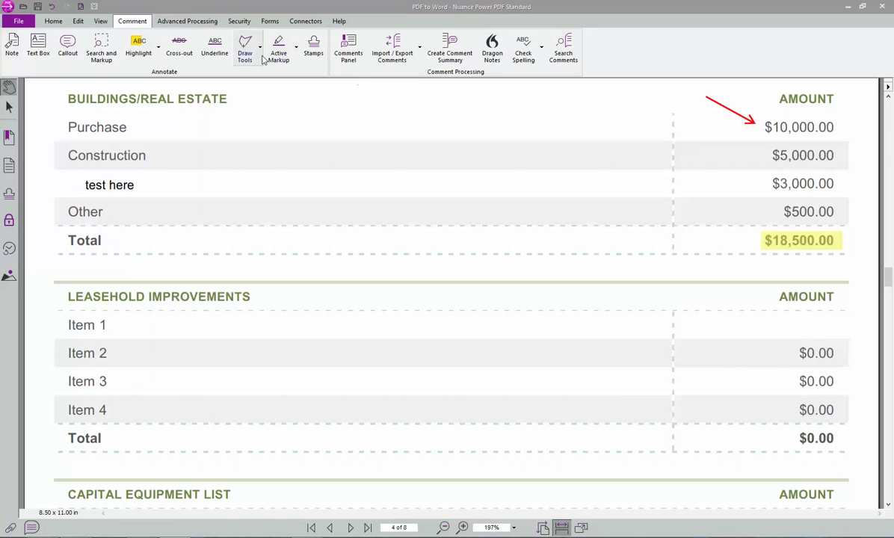
click(312, 46)
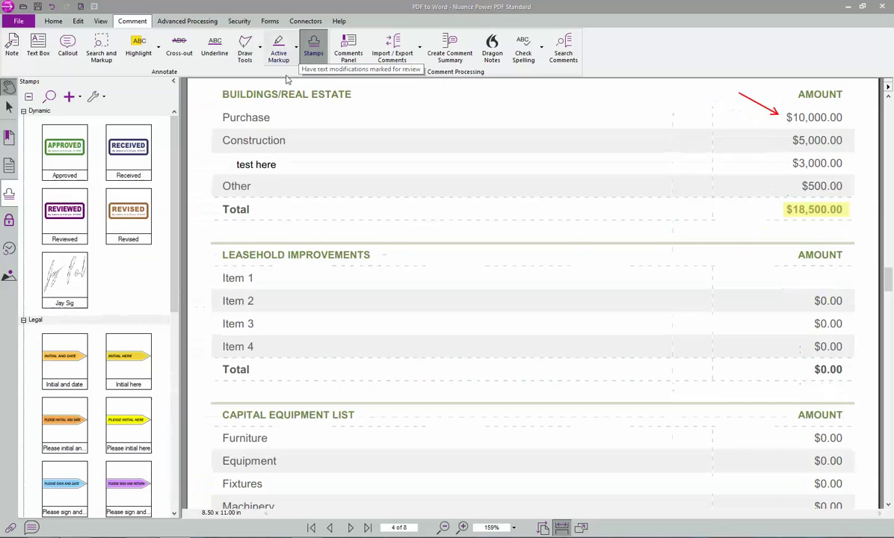
- Stamp APPROVED over the Leasehold Improvements items and a signature stamp above that heading
click(52, 148)
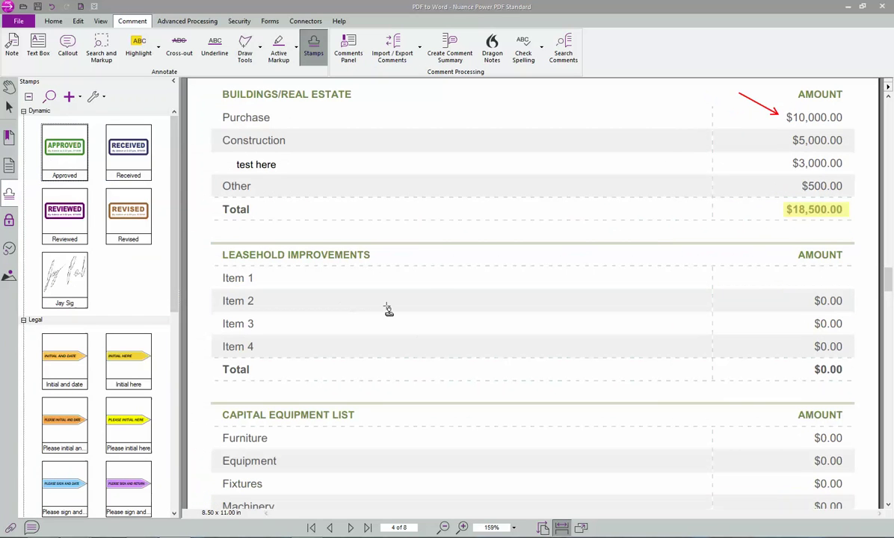
click(357, 300)
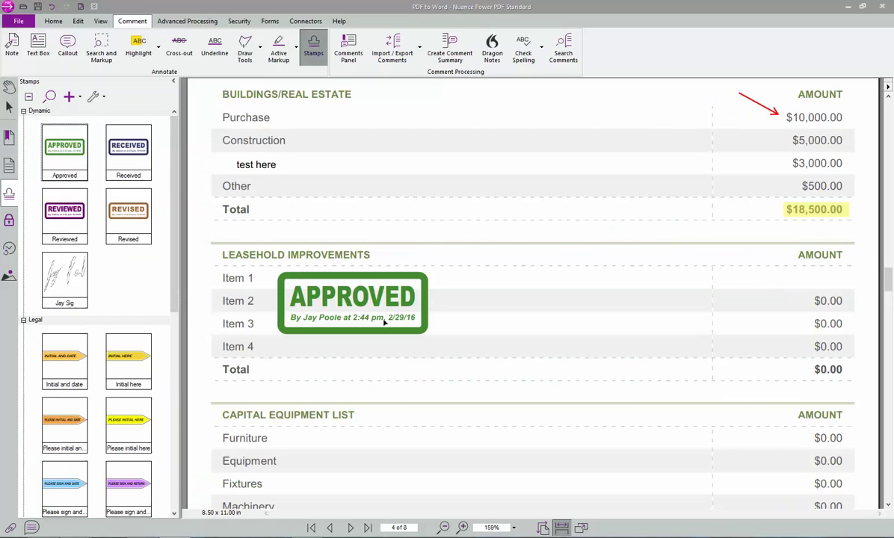
click(58, 276)
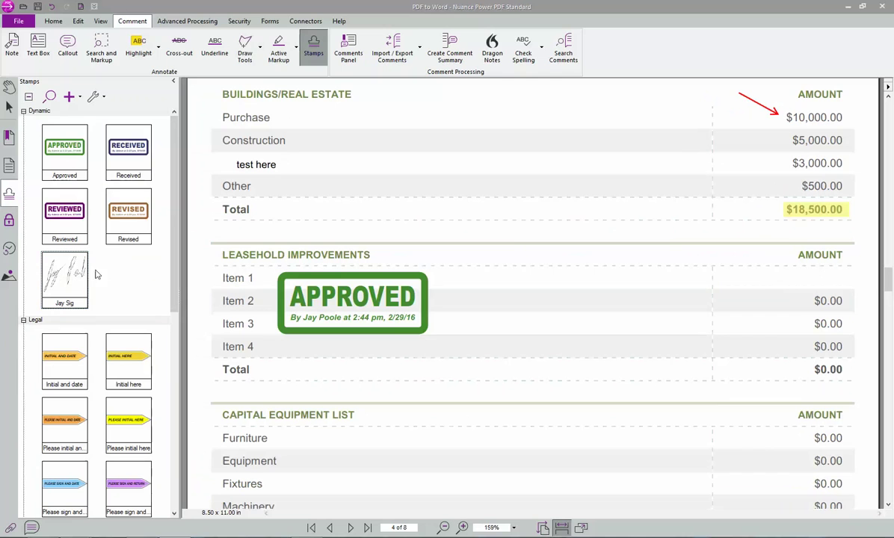
click(566, 253)
click(184, 23)
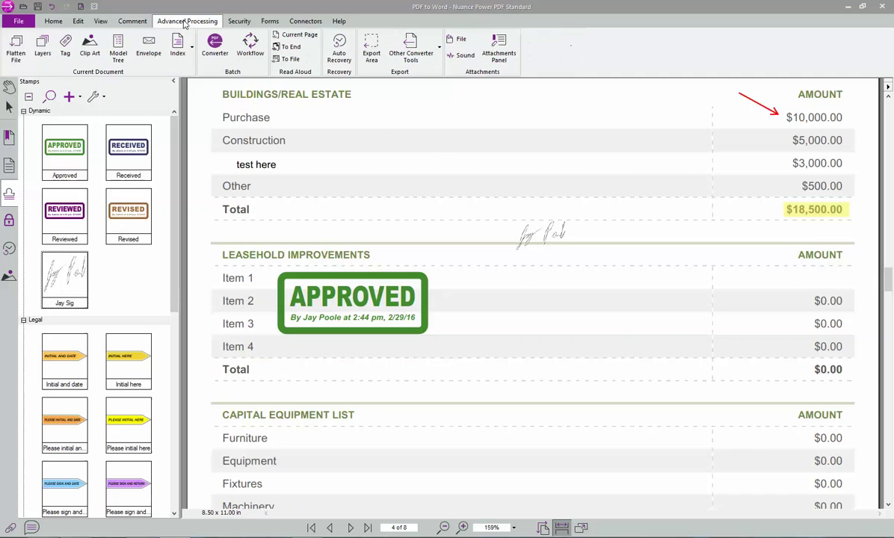
- Flatten all annotation types into the page with Flatten File
click(21, 52)
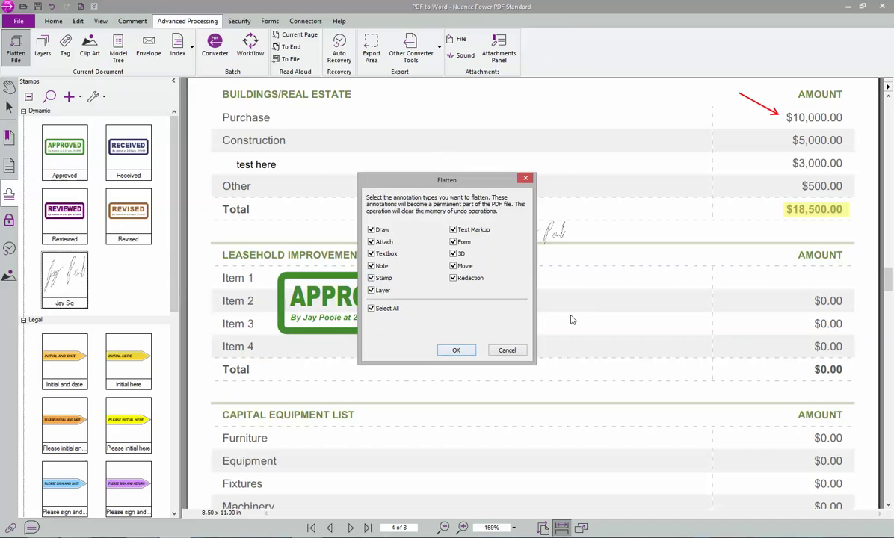
click(456, 350)
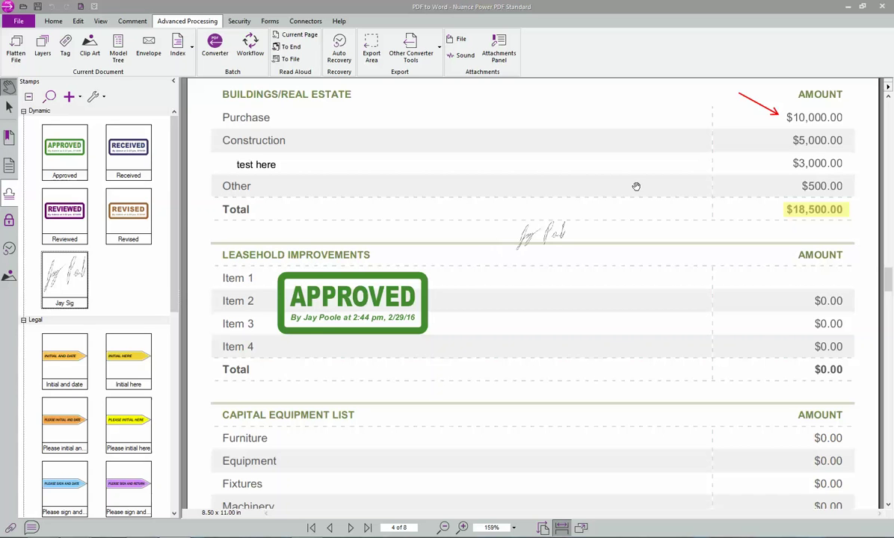
scroll(774, 261, down, 1)
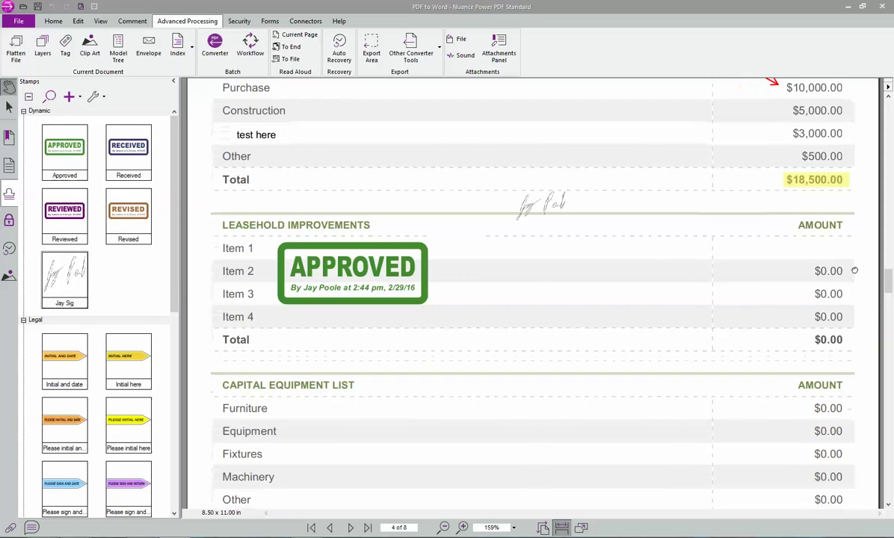
scroll(811, 248, down, 1)
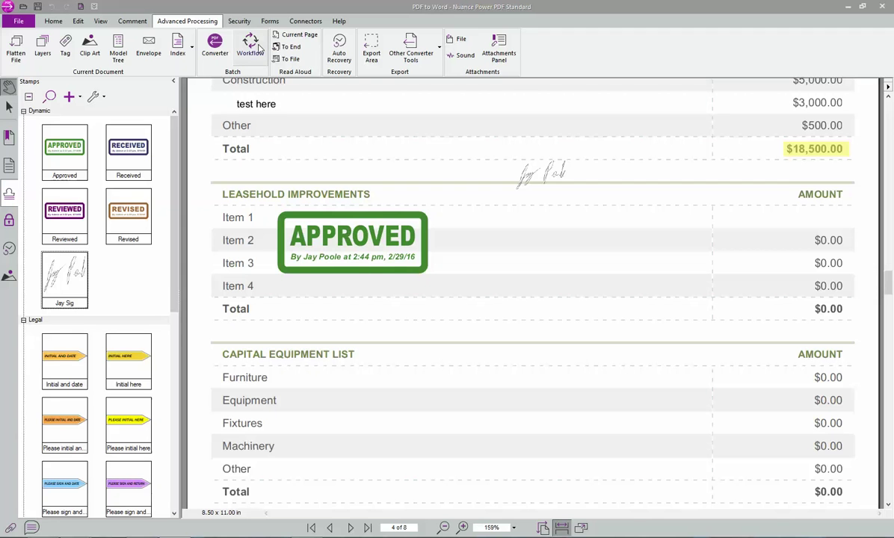
- Add and then delete dollar-sign clip art, and close the PDF without saving
click(90, 46)
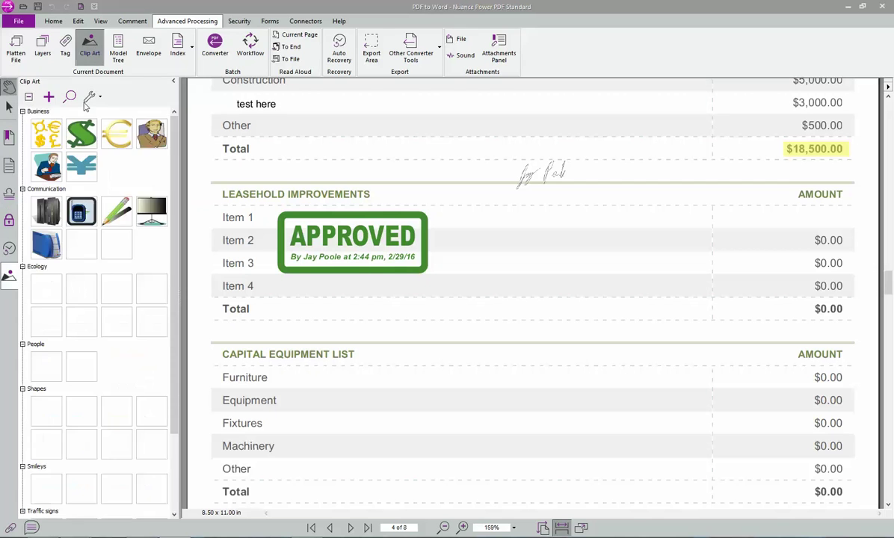
drag(483, 217, 519, 257)
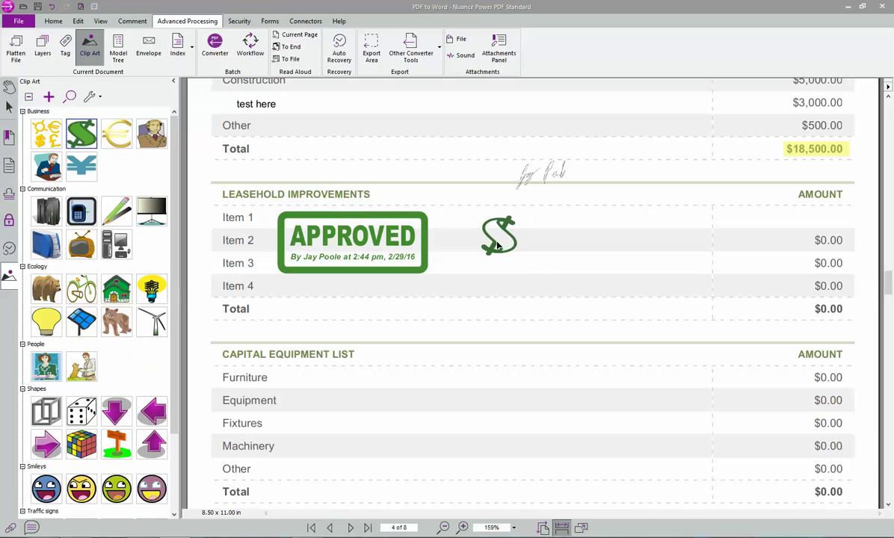
click(496, 244)
key(Delete)
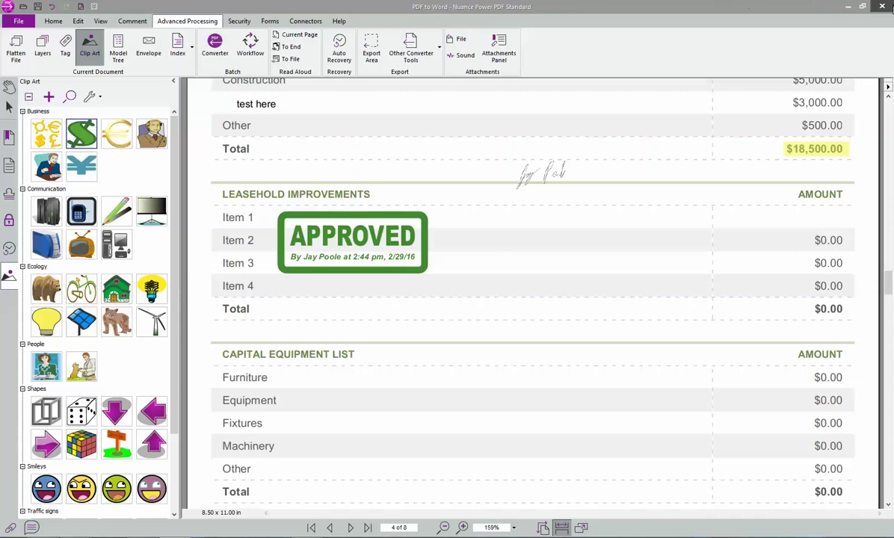
click(881, 6)
click(490, 292)
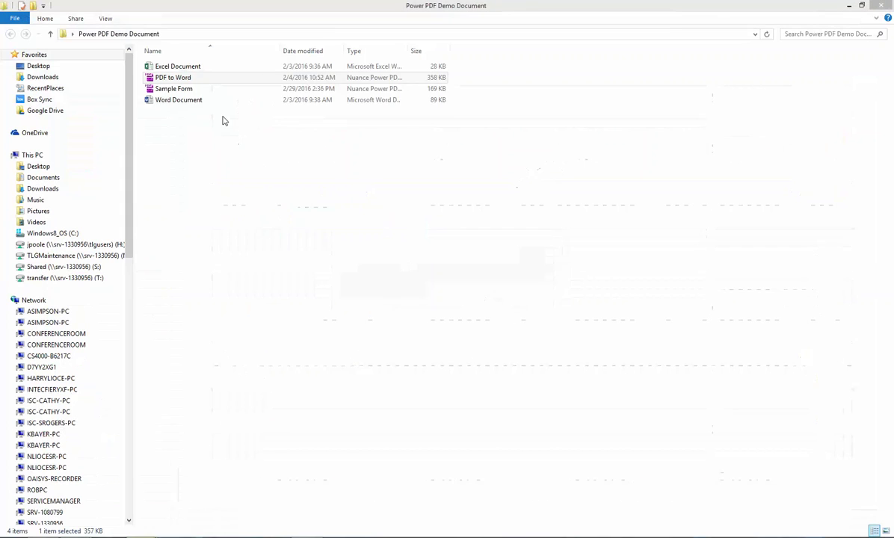
- Open the PDF to Word file from the Power PDF Demo Document folder in Power PDF
double_click(177, 80)
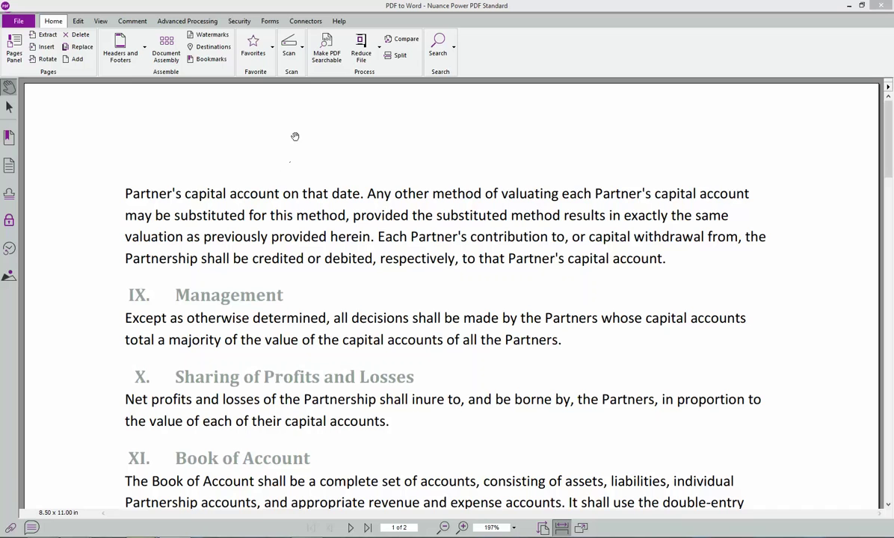
- Convert the whole PDF to Word file to Word Document format with the Converter
click(165, 23)
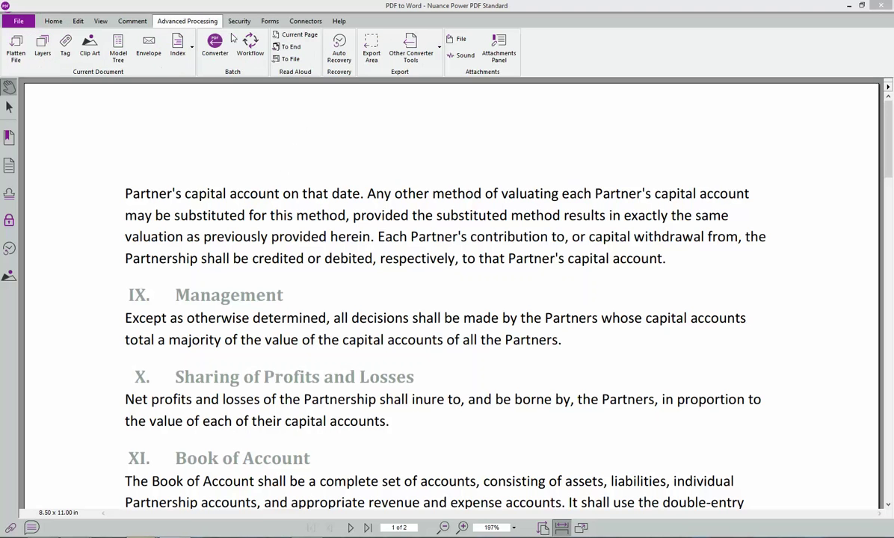
click(214, 51)
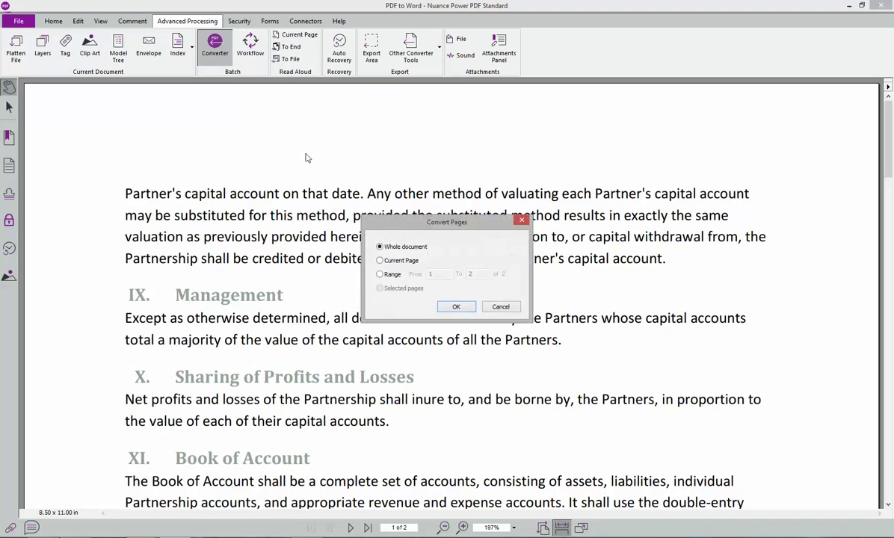
click(456, 307)
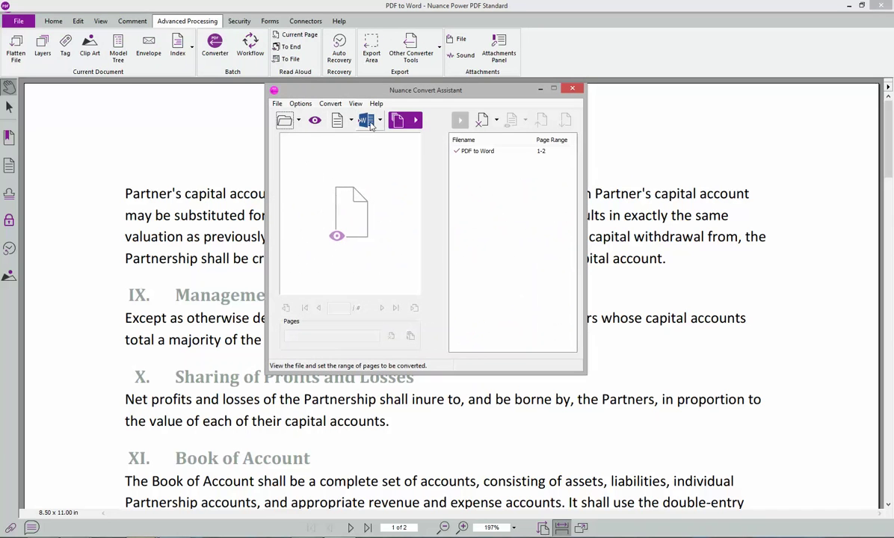
click(379, 120)
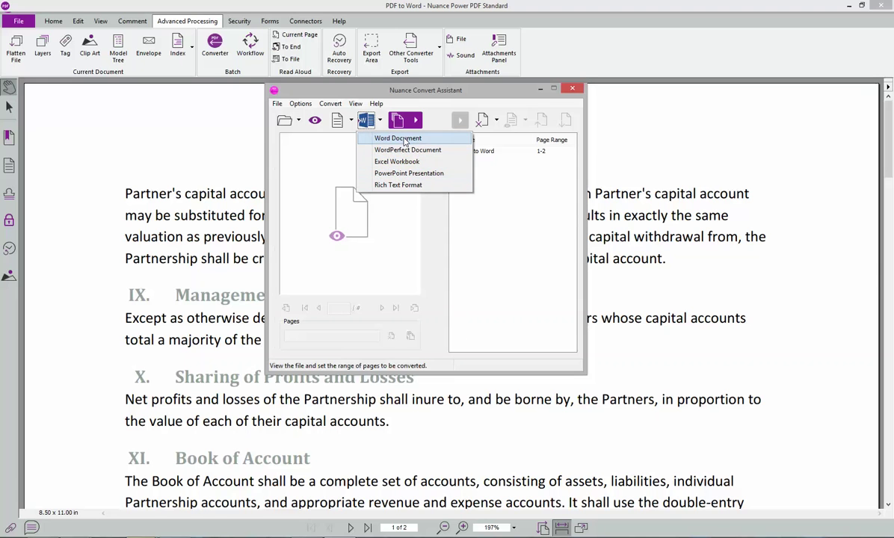
click(404, 141)
click(407, 122)
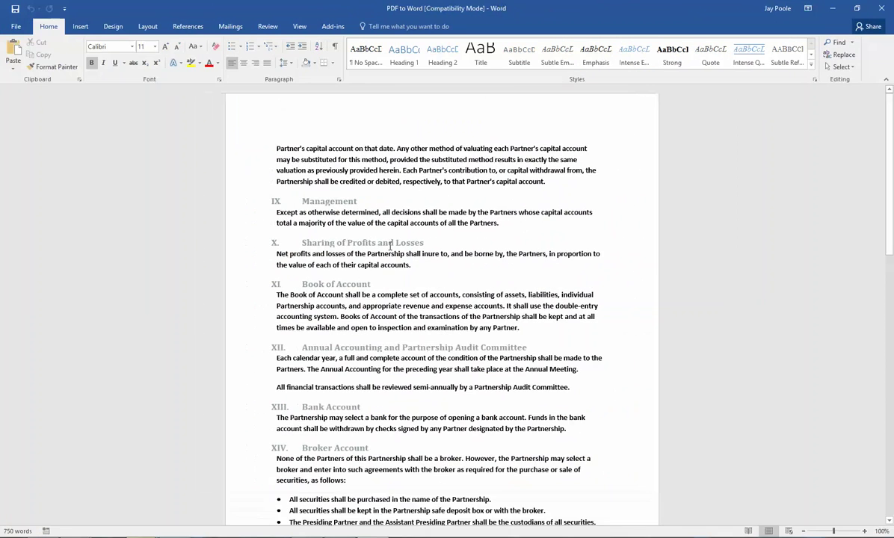
- Overwrite a phrase in Word with 'gjhgjhgjhfdgfdg', then close Word without saving
scroll(389, 247, down, 1)
drag(389, 135, 453, 136)
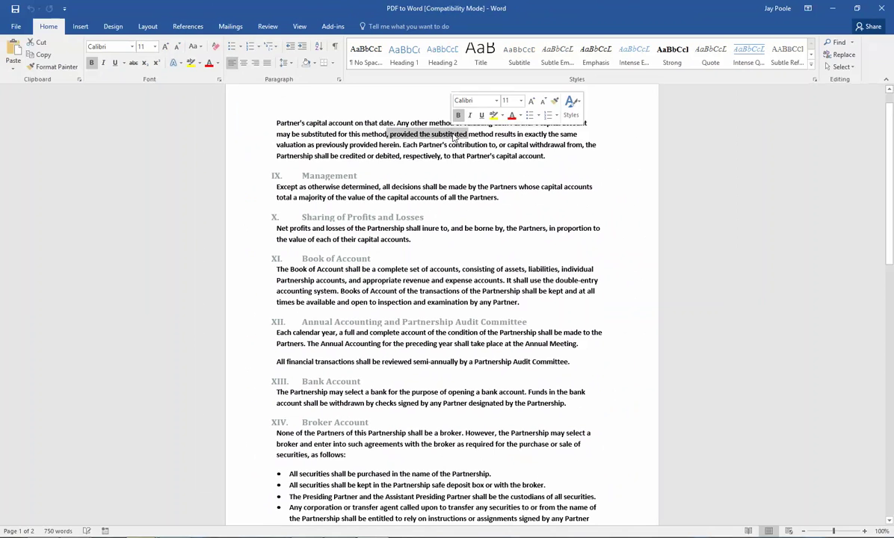
text(gjhgjhgjhfdgfdg)
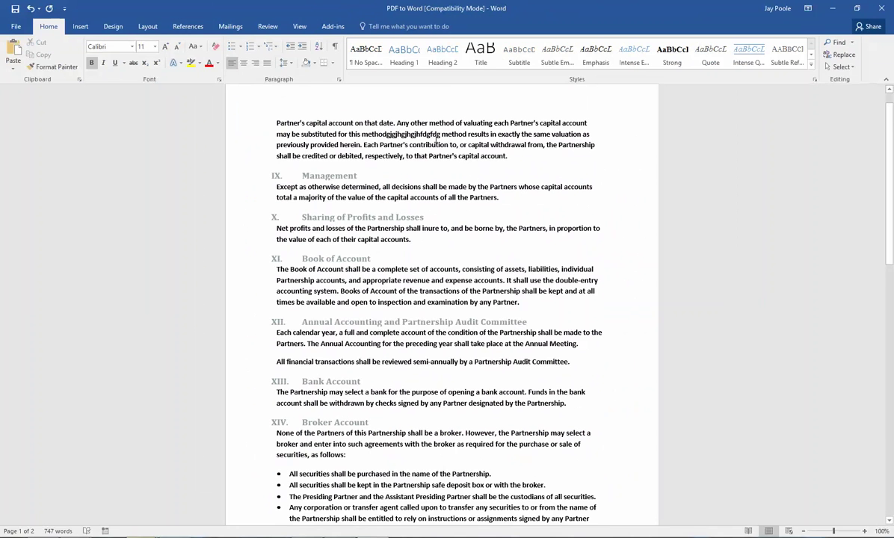
scroll(437, 140, down, 2)
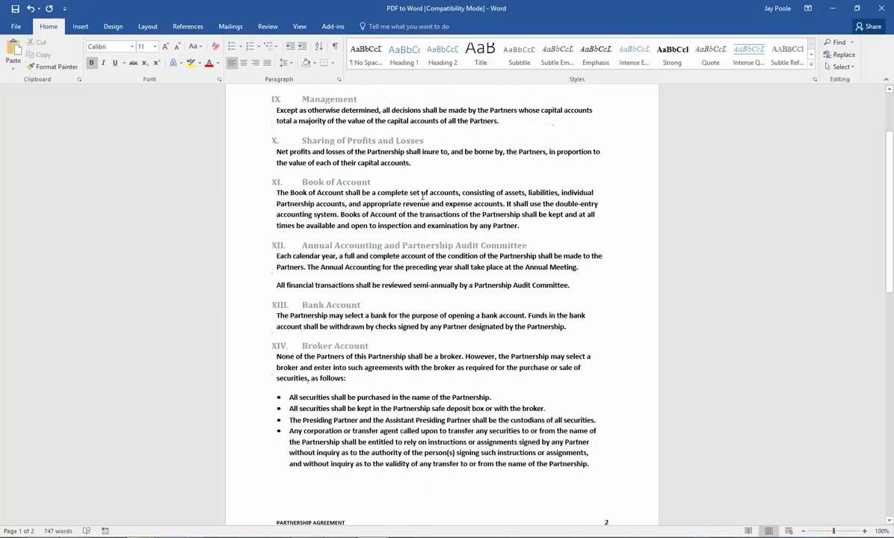
scroll(422, 195, up, 1)
click(881, 8)
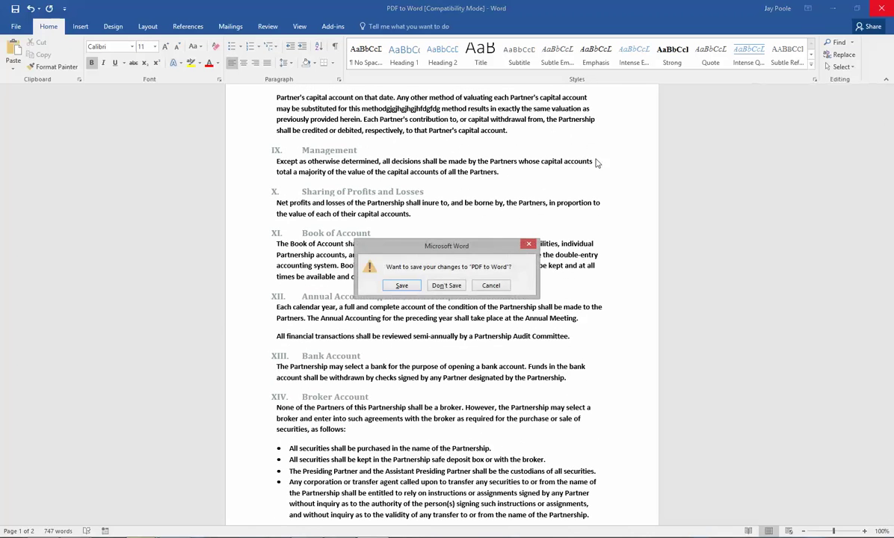
click(460, 285)
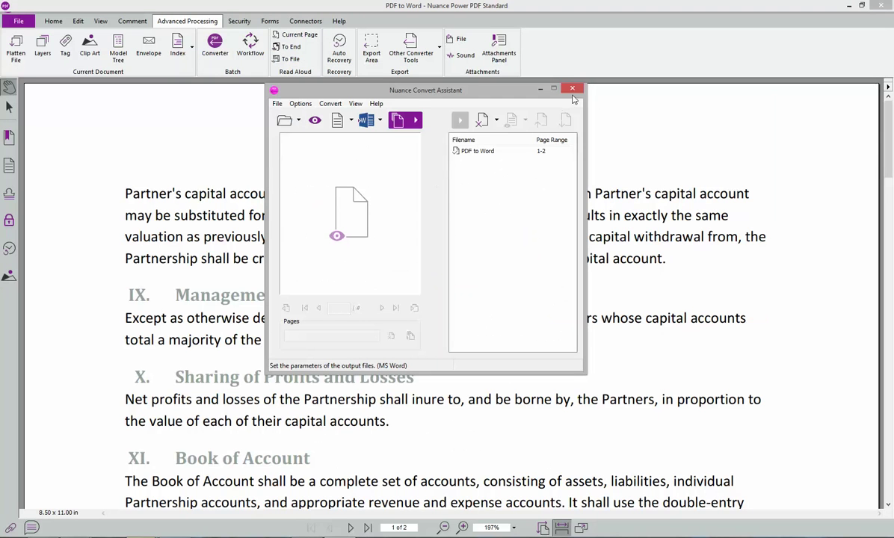
- Close the Convert Assistant and open the Security panel's list of security policies
click(574, 91)
click(239, 21)
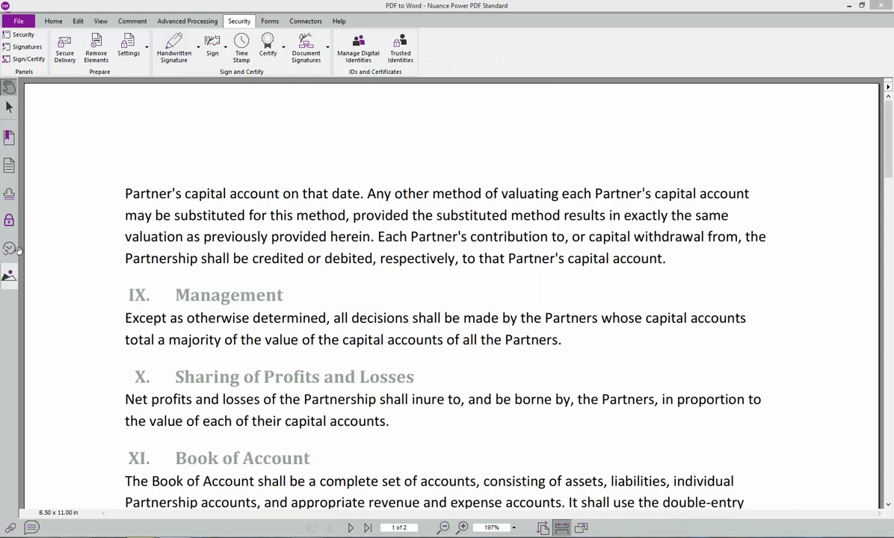
click(9, 220)
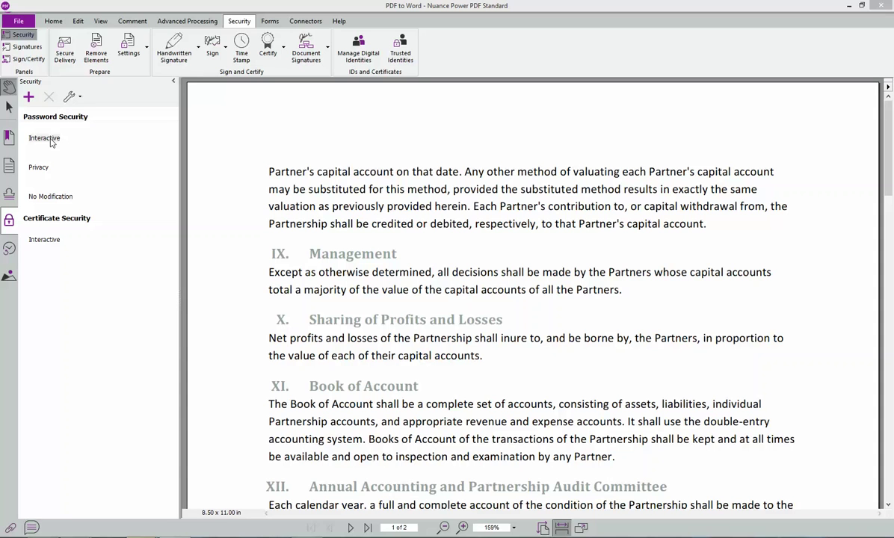
- Try the Interactive password policy with PDF 1.5 and later (128-bit) compatibility, then cancel it
double_click(50, 141)
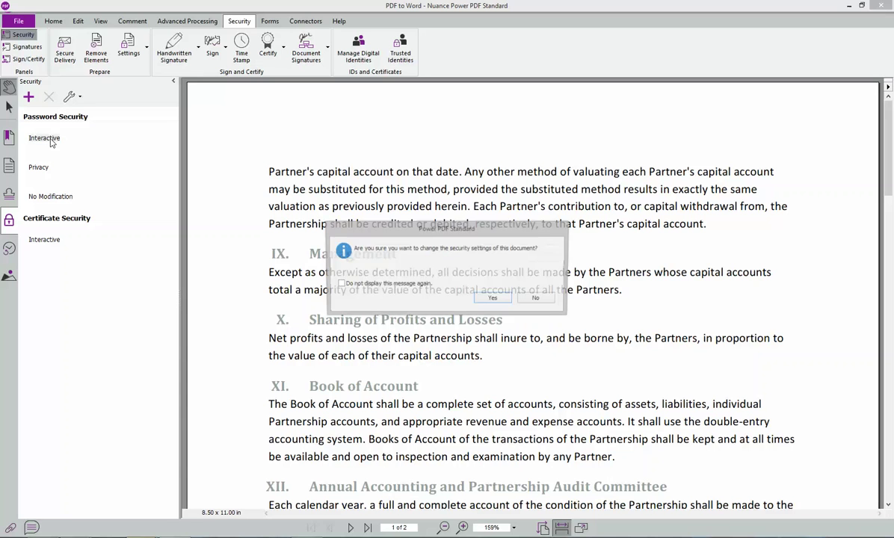
click(495, 299)
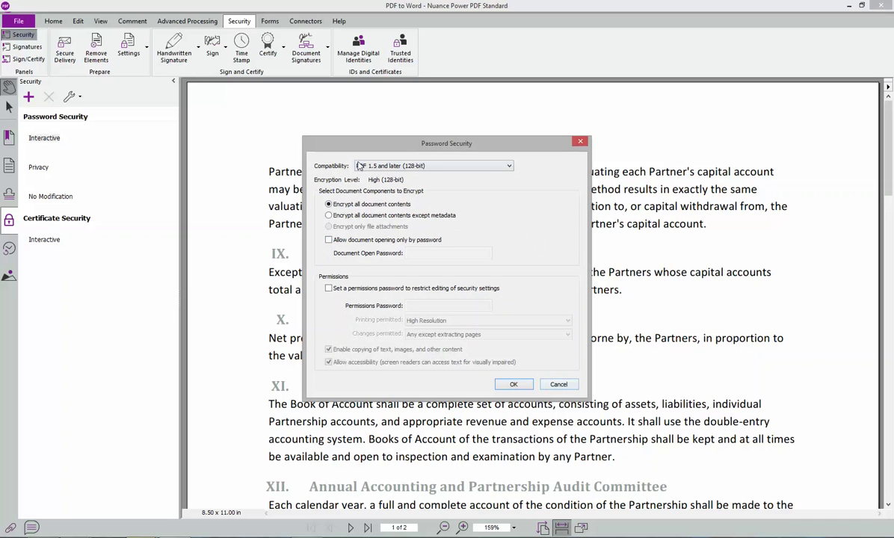
click(359, 166)
click(415, 191)
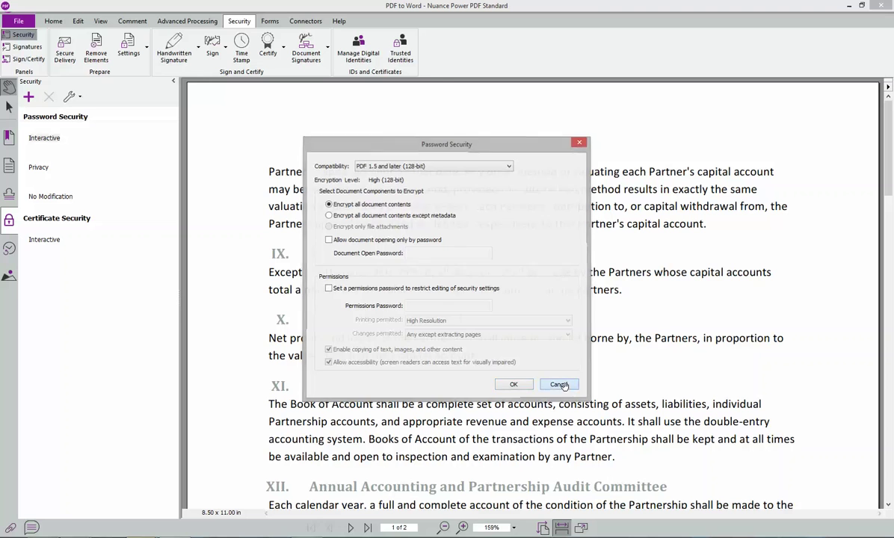
key(Escape)
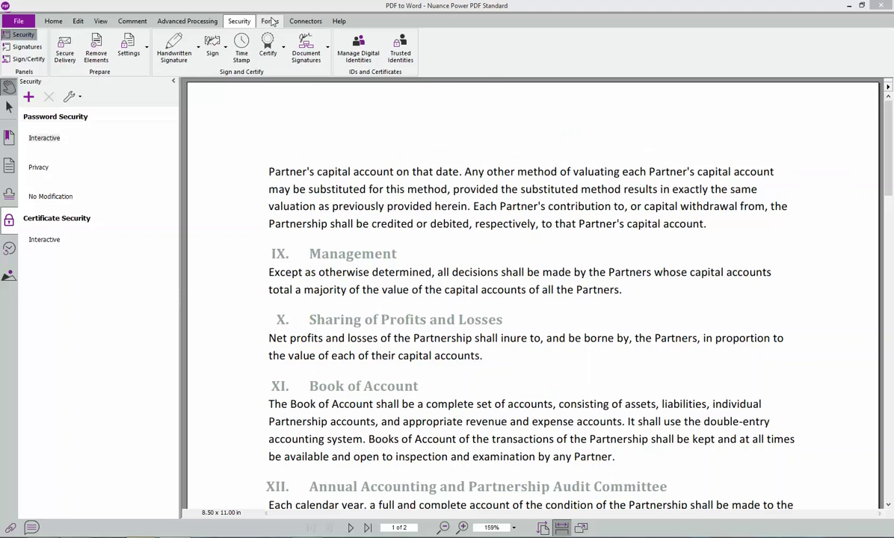
- Add a text field above the first paragraph and type 'jhgjh' into it
click(269, 21)
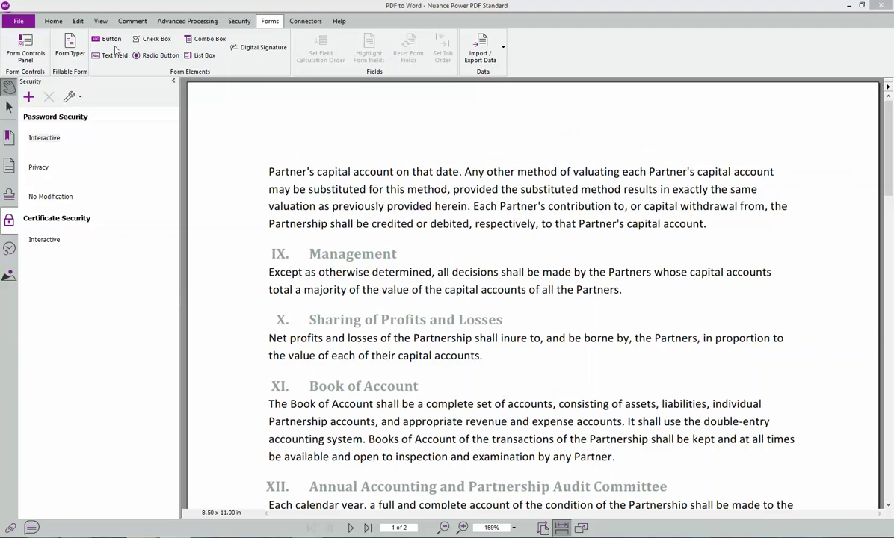
drag(272, 128, 355, 171)
click(553, 163)
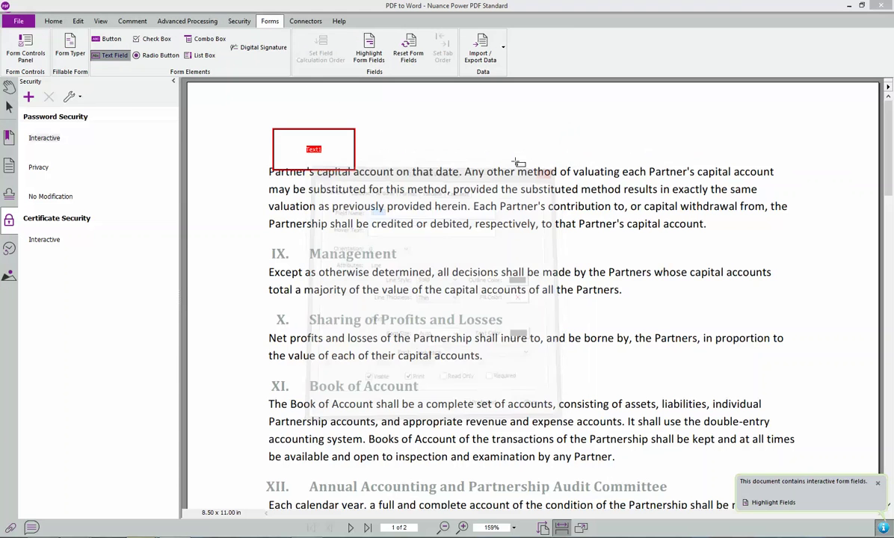
click(10, 87)
click(302, 146)
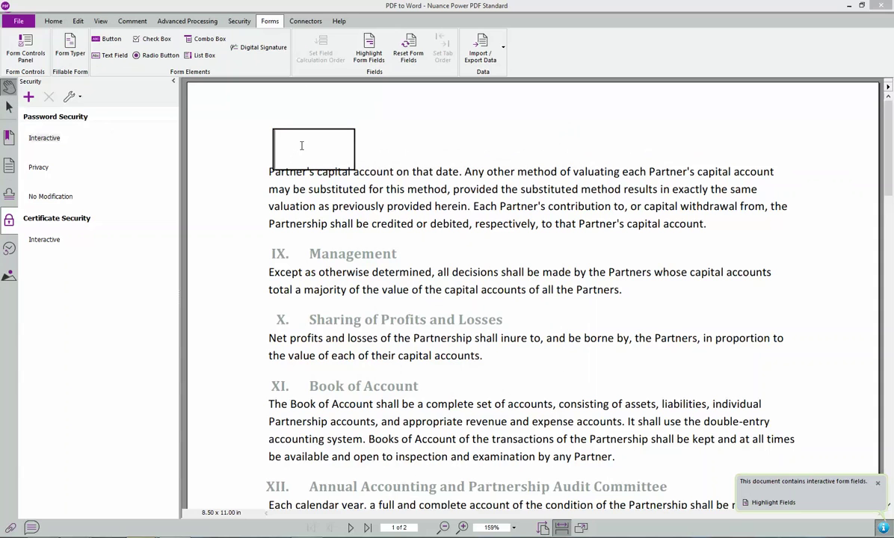
text(jhgjh)
- Close PDF to Word without saving and open the Sample Form PDF
click(879, 5)
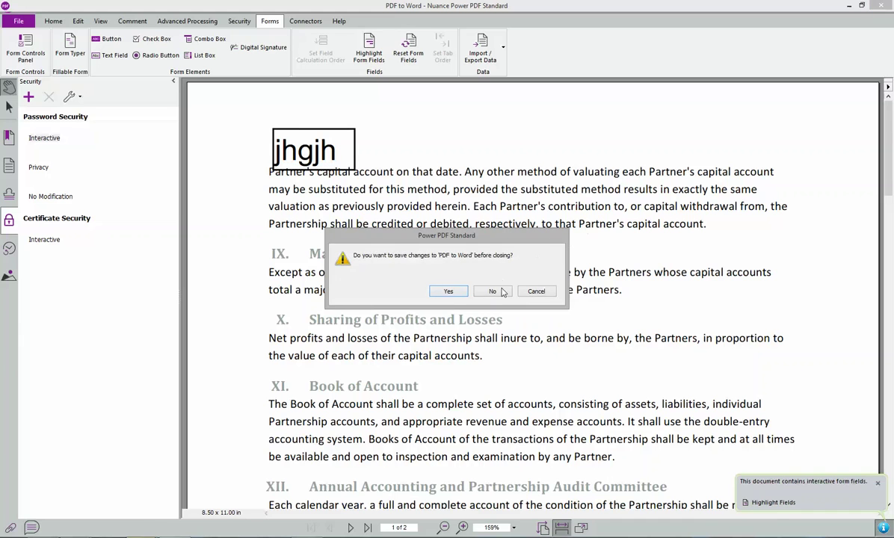
click(493, 291)
double_click(184, 89)
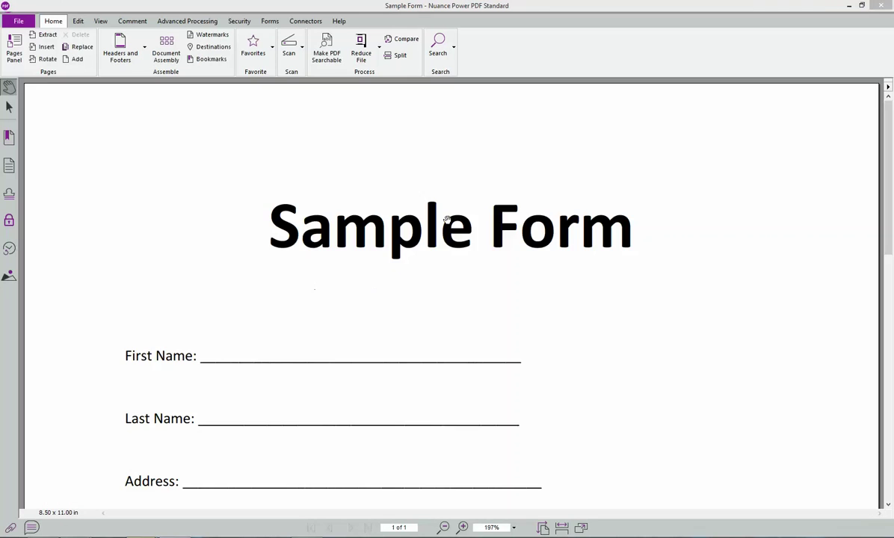
- Run Form Typer on the Sample Form and highlight all its fillable fields
scroll(493, 252, down, 3)
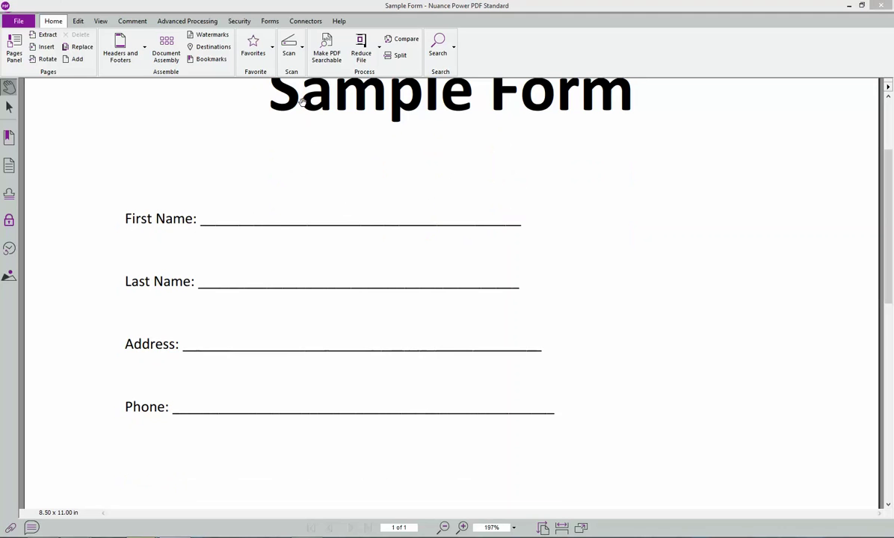
click(270, 21)
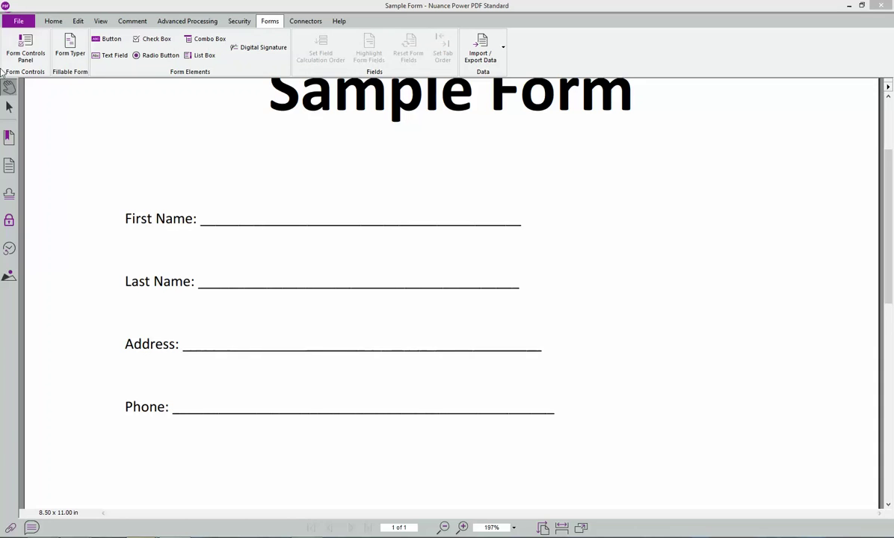
click(68, 43)
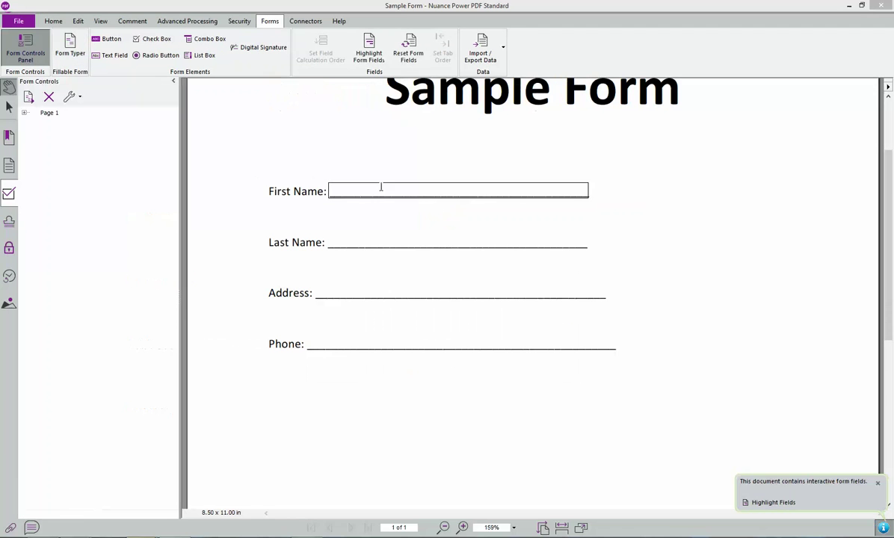
click(768, 500)
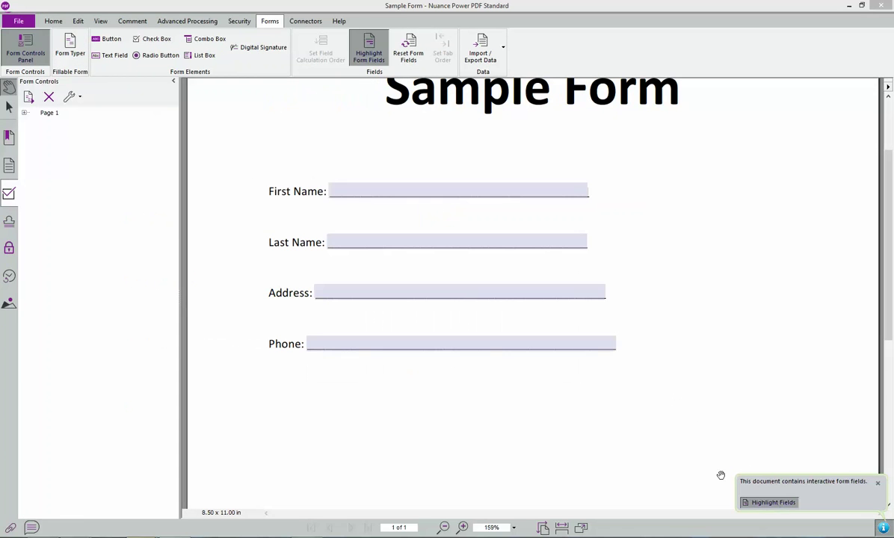
- Type a first name and last name into the First Name and Last Name fields
click(377, 190)
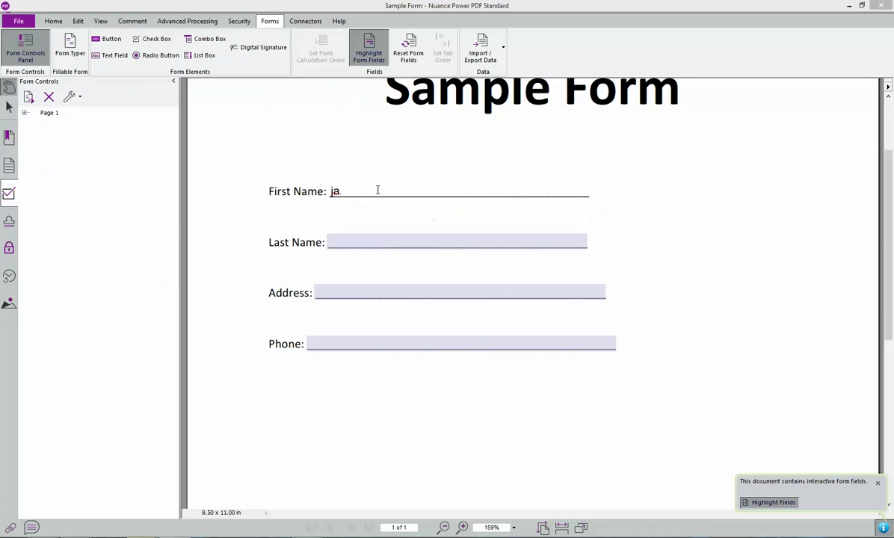
click(372, 240)
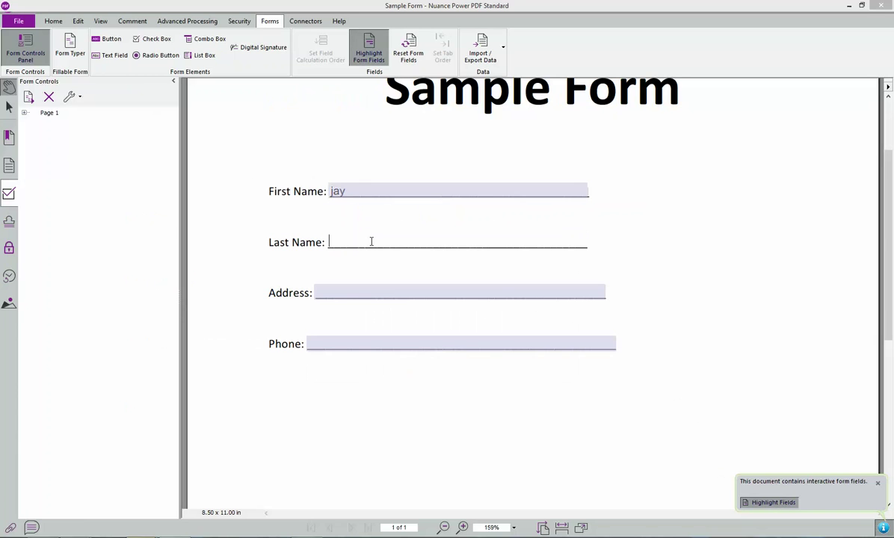
scroll(325, 237, down, 2)
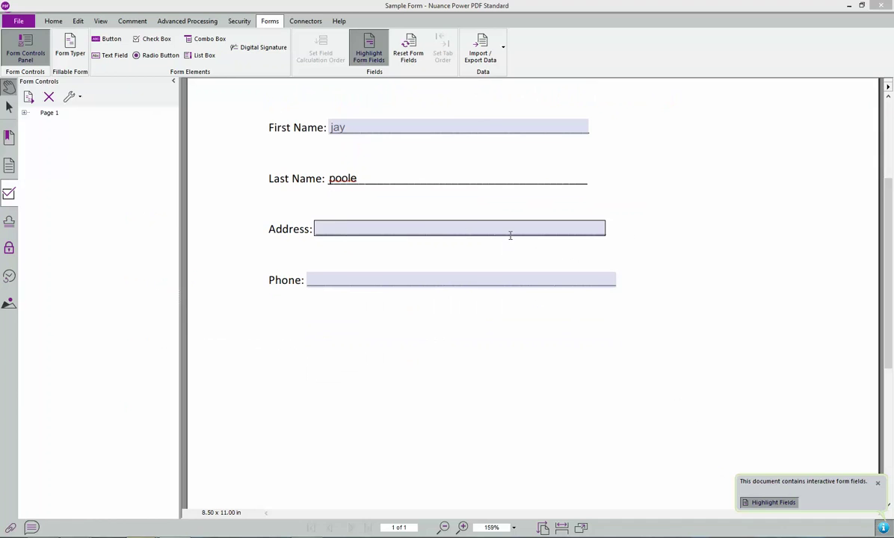
scroll(353, 281, down, 4)
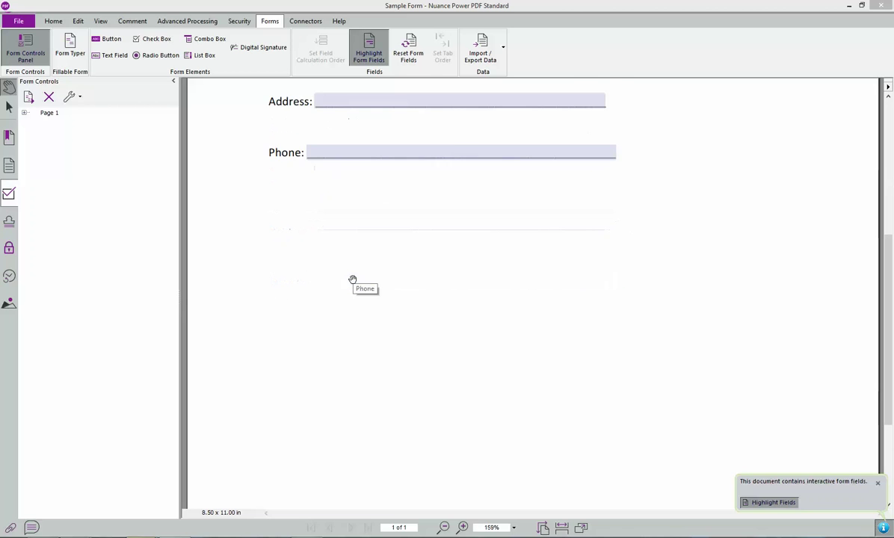
scroll(352, 280, up, 6)
scroll(352, 279, up, 3)
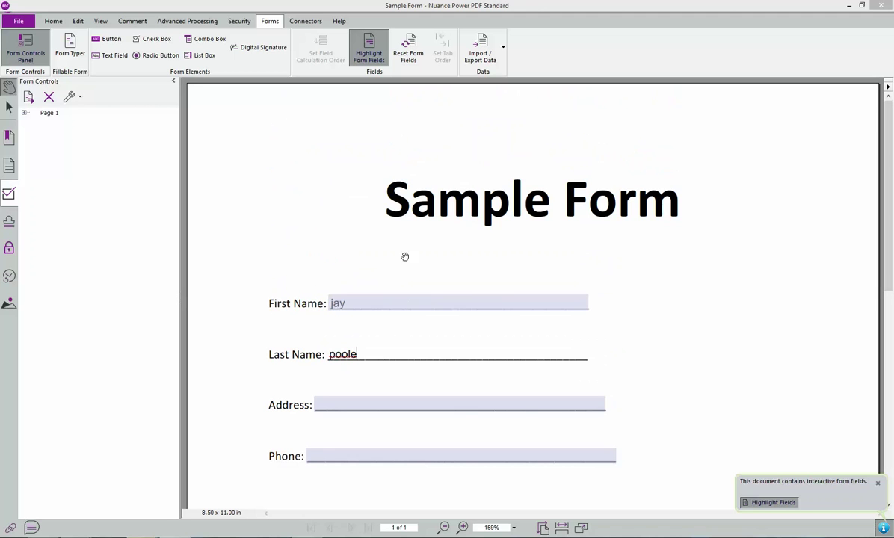
click(308, 22)
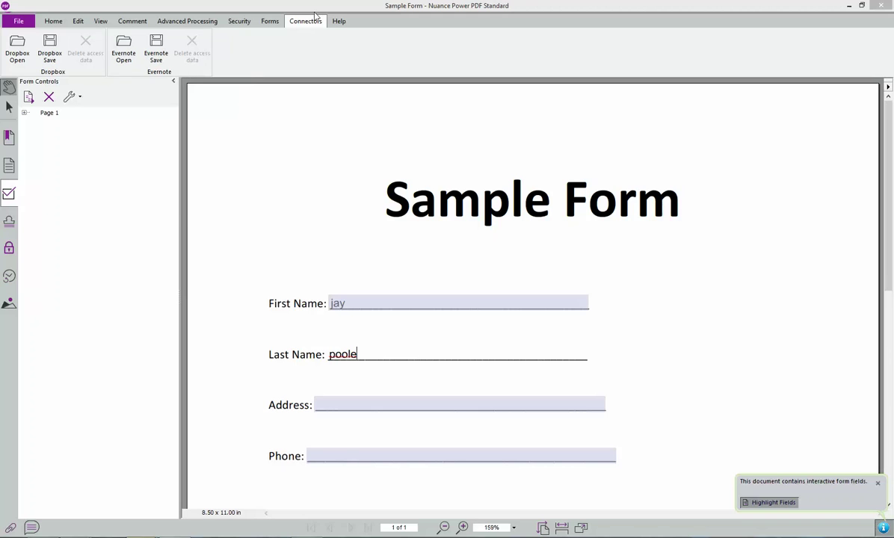
- Launch Help Online from the Power PDF Help dropdown on the Help tab
click(338, 21)
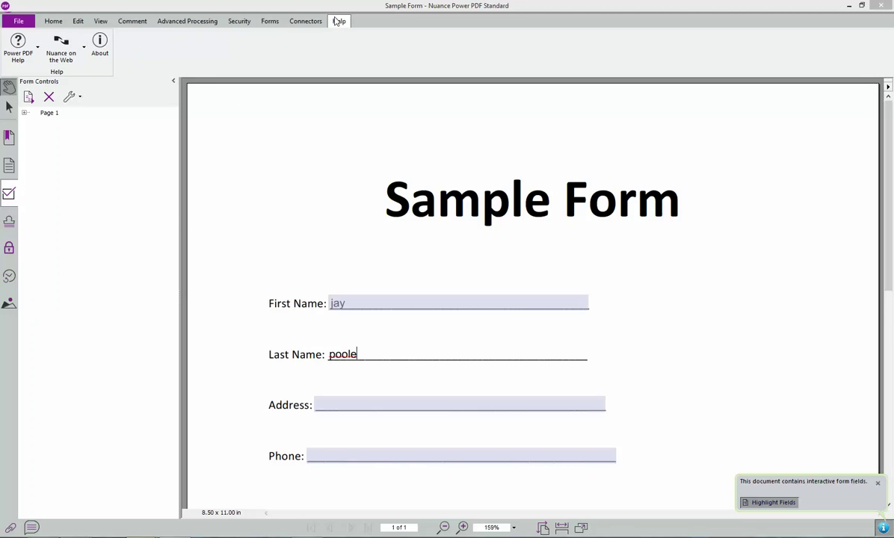
click(26, 52)
click(36, 77)
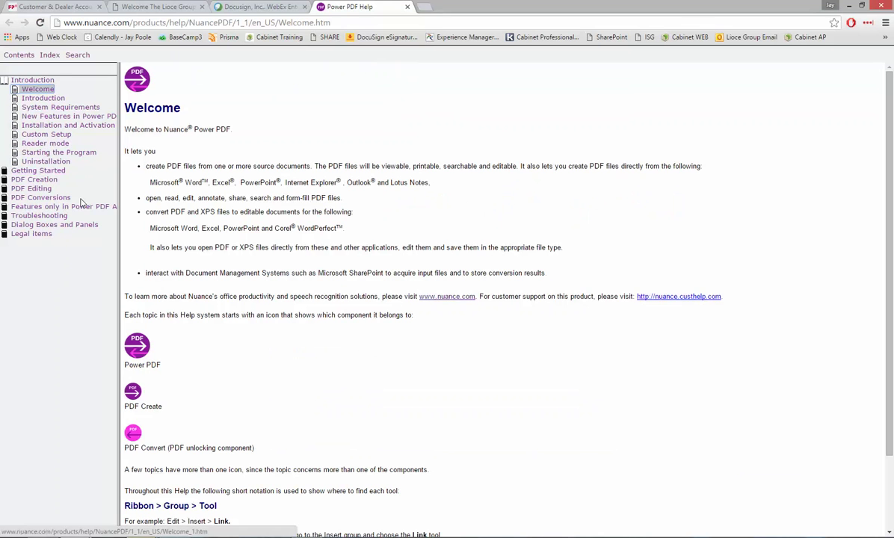
- Expand PDF Editing in the help contents and view the Text Boxes topic
click(36, 189)
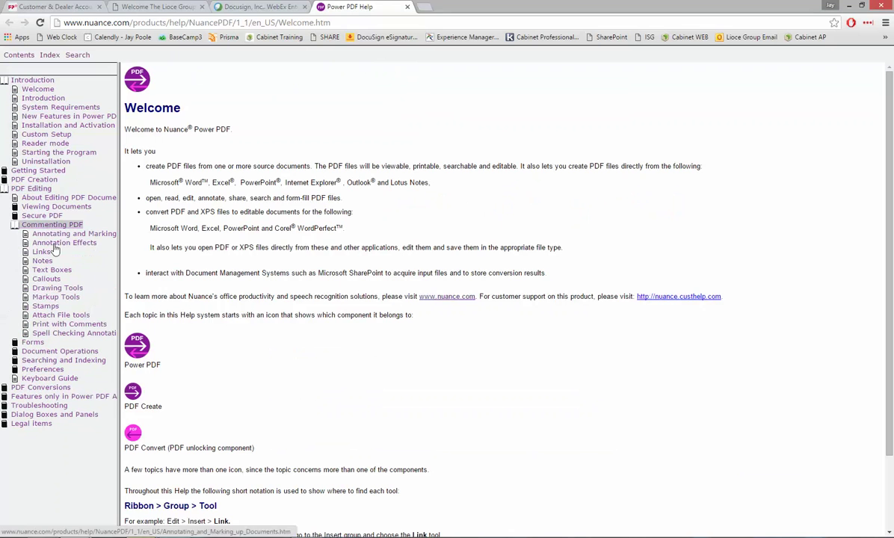
click(51, 270)
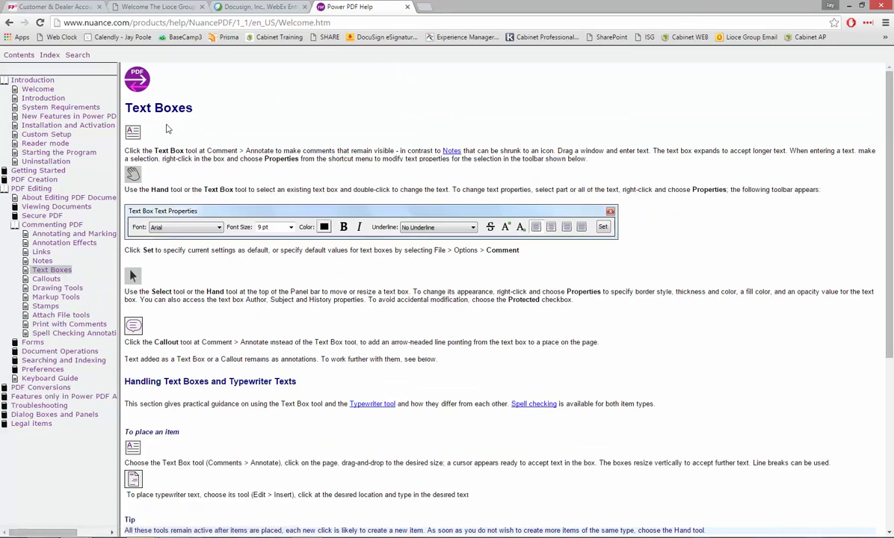